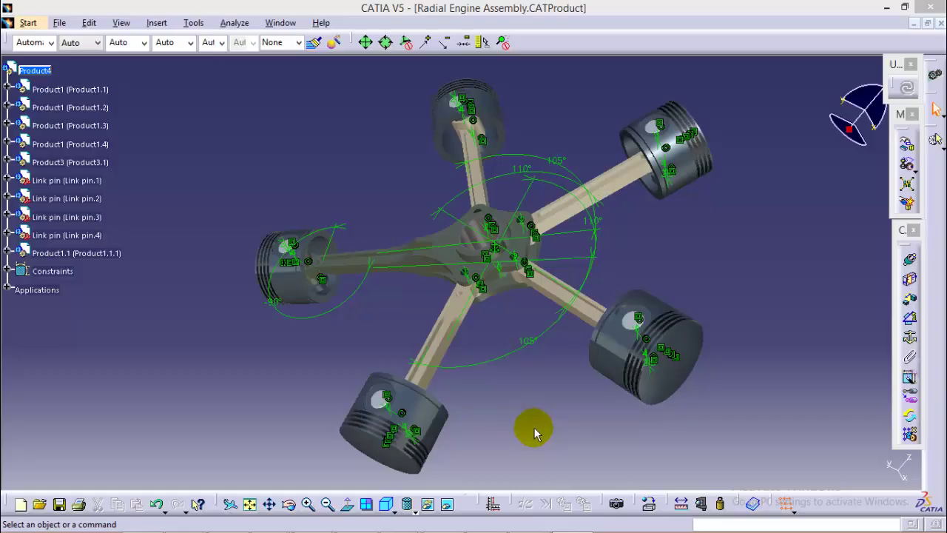
{"action": "key", "text": "alt+Tab"}
{"action": "key", "text": "alt+Tab"}
{"action": "key", "text": "alt+Tab"}
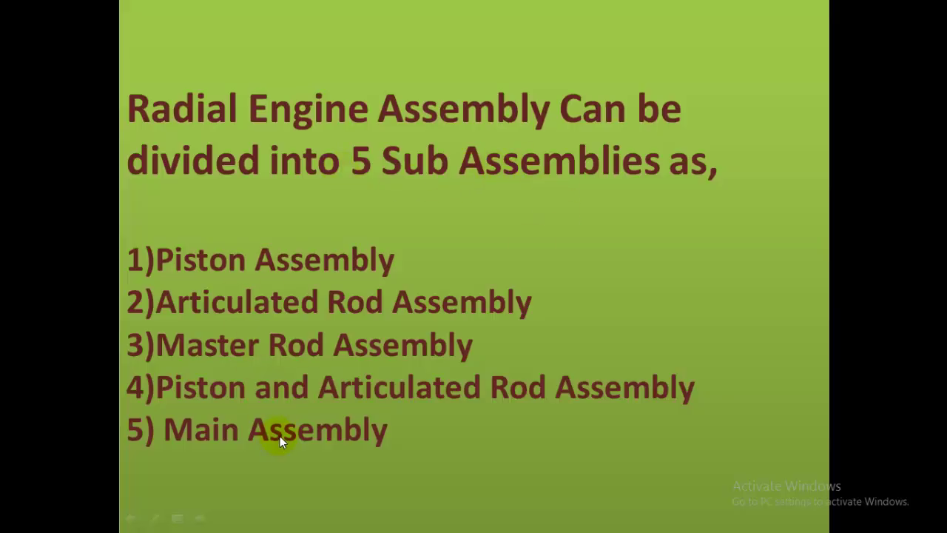
{"action": "left_click", "coordinate": [222, 271]}
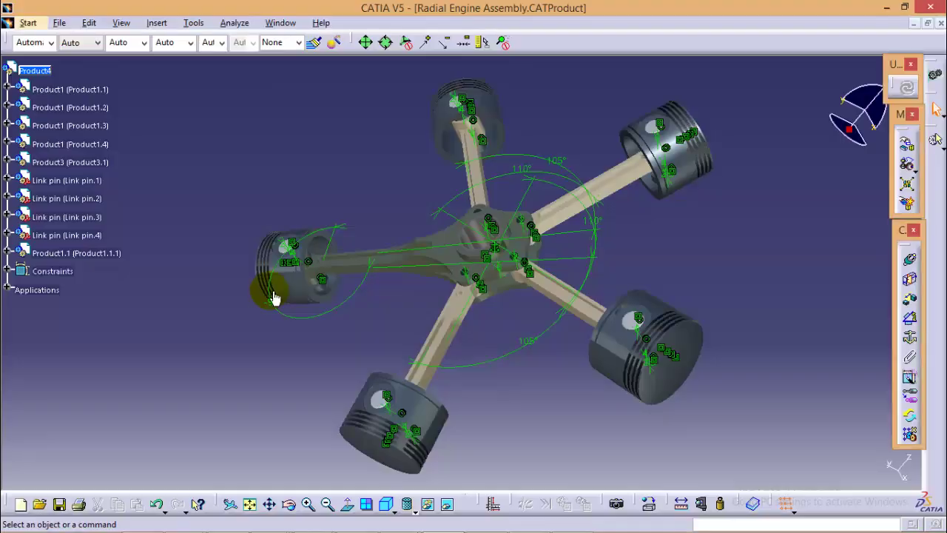
Step: Create a new empty product in the Assembly Design workbench
{"action": "left_click", "coordinate": [26, 23]}
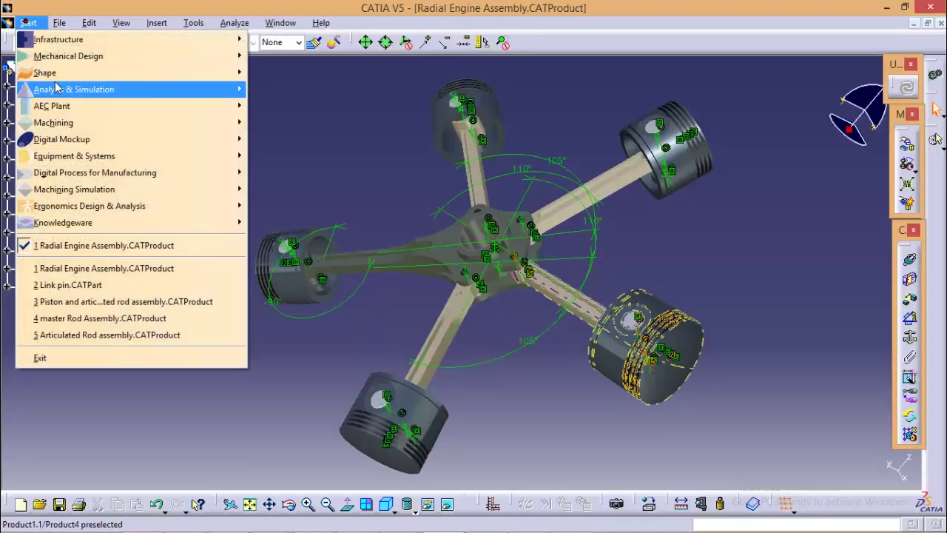
{"action": "mouse_move", "coordinate": [226, 56]}
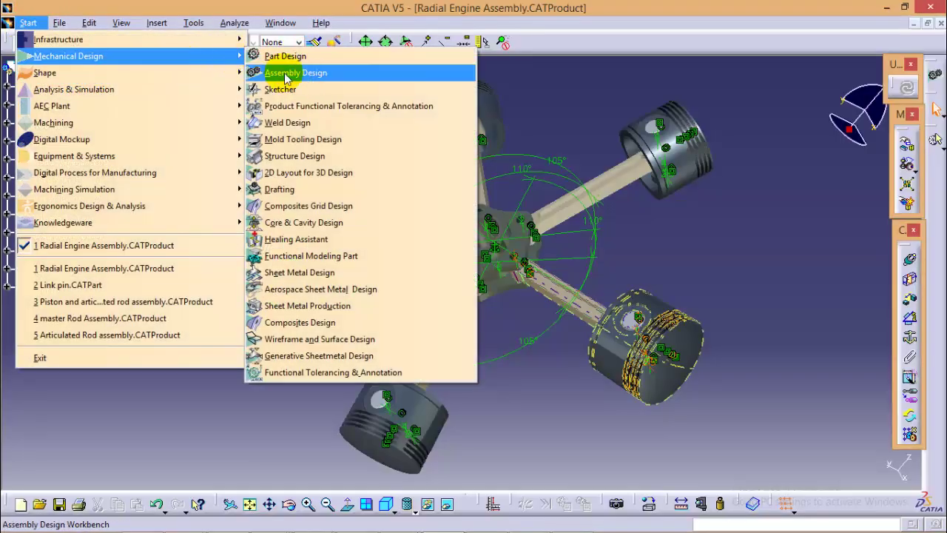
{"action": "left_click", "coordinate": [296, 73]}
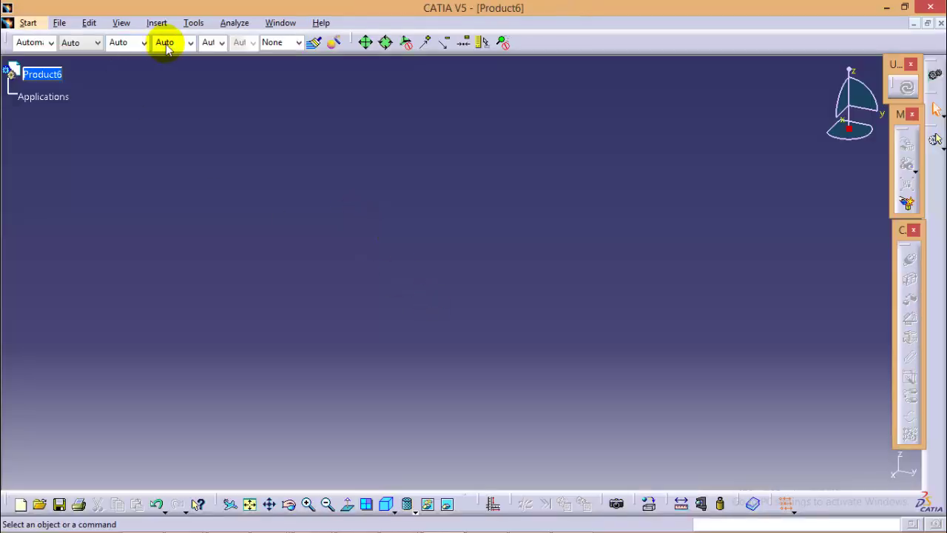
Step: Insert the existing component piston.CATPart from the Radial engine assembly folder into the new product
{"action": "left_click", "coordinate": [157, 23]}
{"action": "left_click", "coordinate": [218, 268]}
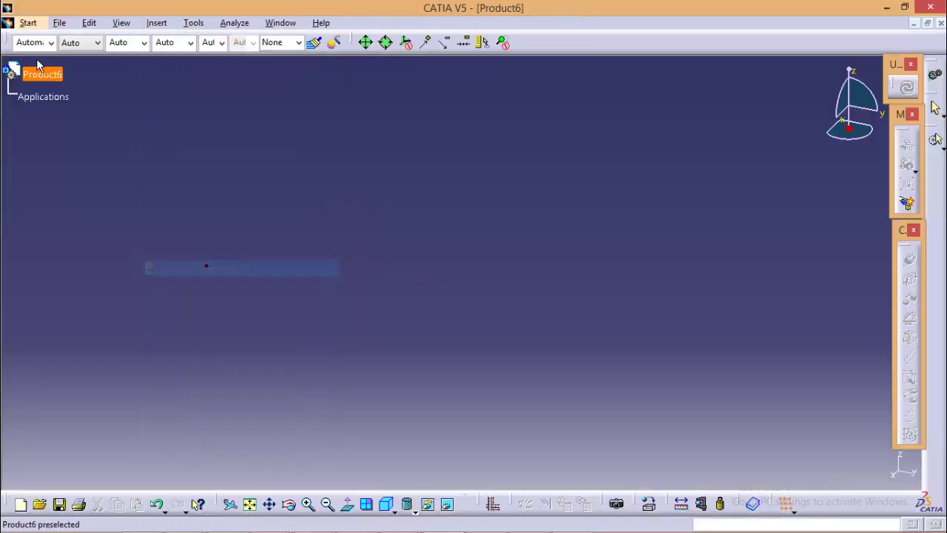
{"action": "left_click", "coordinate": [41, 72]}
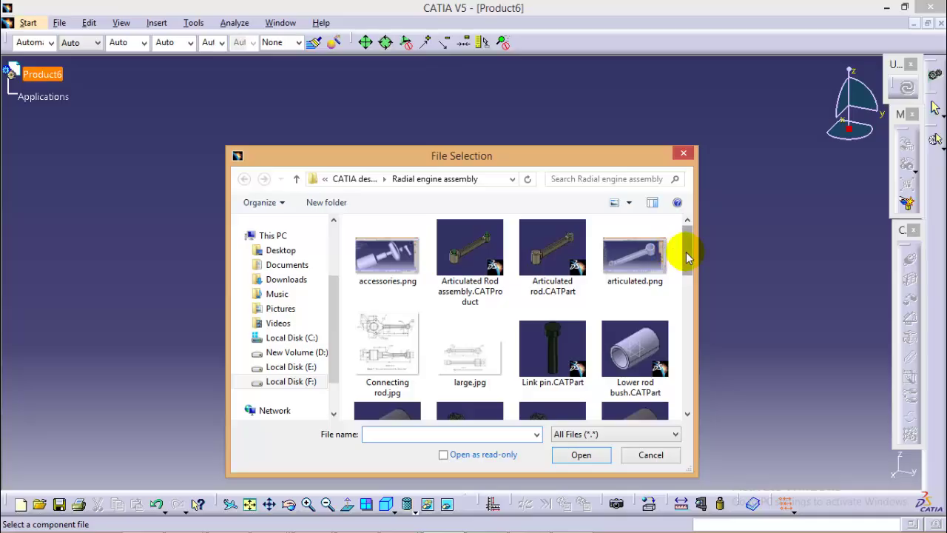
{"action": "scroll", "coordinate": [687, 256], "scroll_direction": "down", "scroll_amount": 6}
{"action": "left_click", "coordinate": [556, 357]}
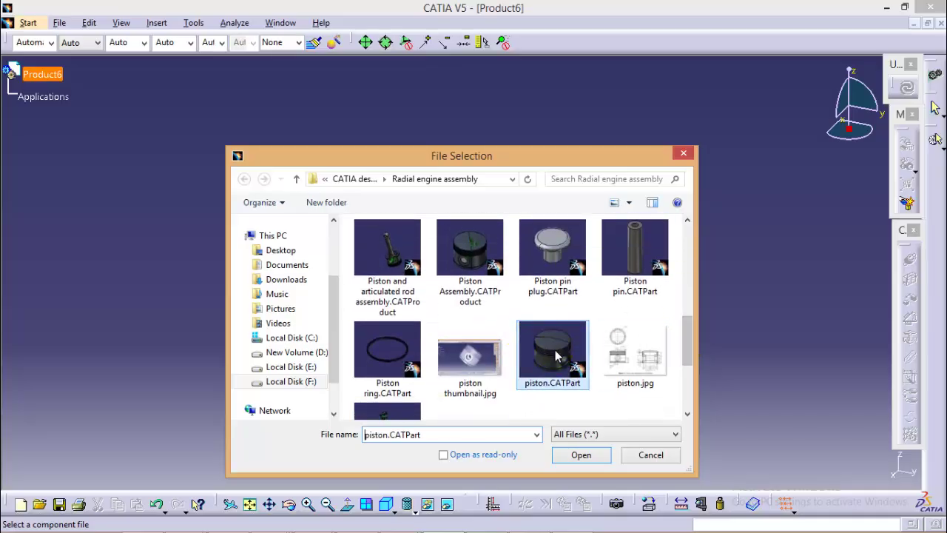
{"action": "left_click", "coordinate": [588, 461]}
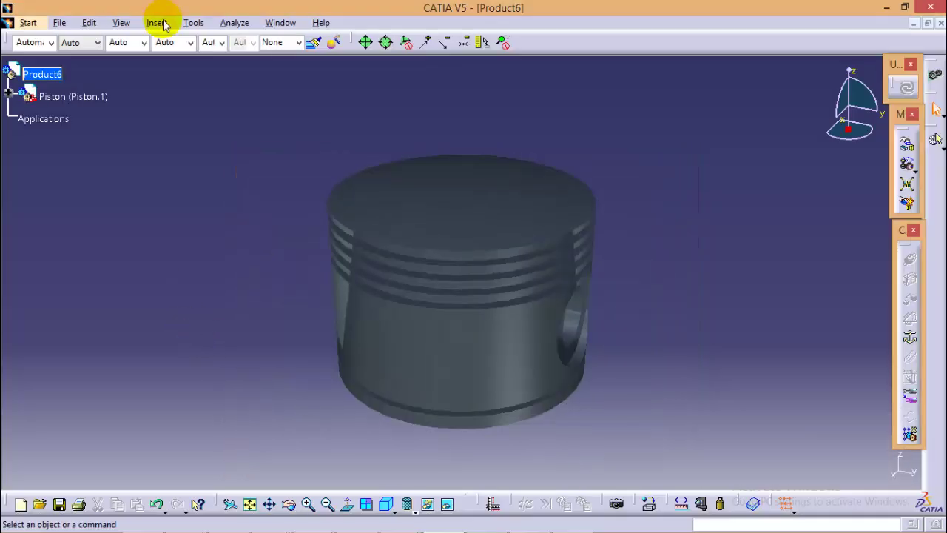
Step: Insert the existing component Piston ring.CATPart into the product as the first ring
{"action": "left_click", "coordinate": [158, 22]}
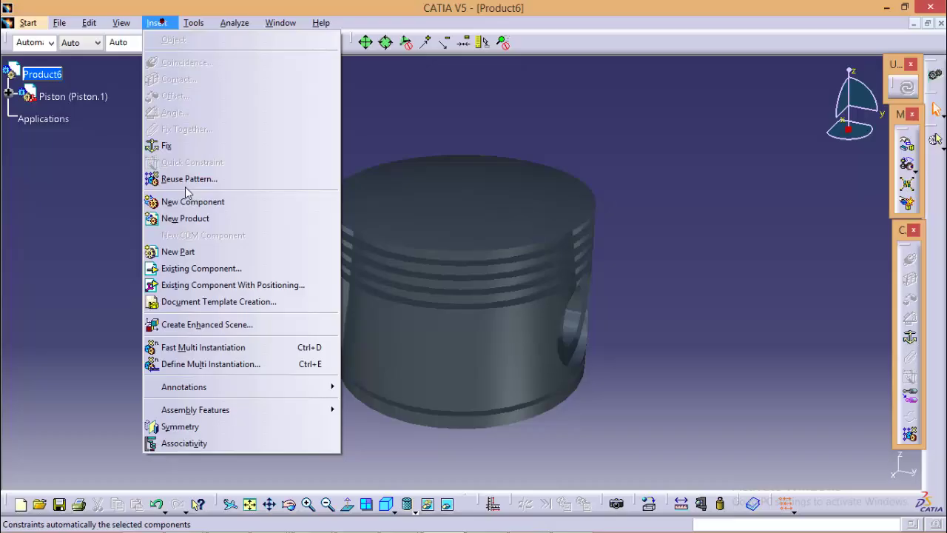
{"action": "left_click", "coordinate": [188, 269]}
{"action": "left_click", "coordinate": [41, 74]}
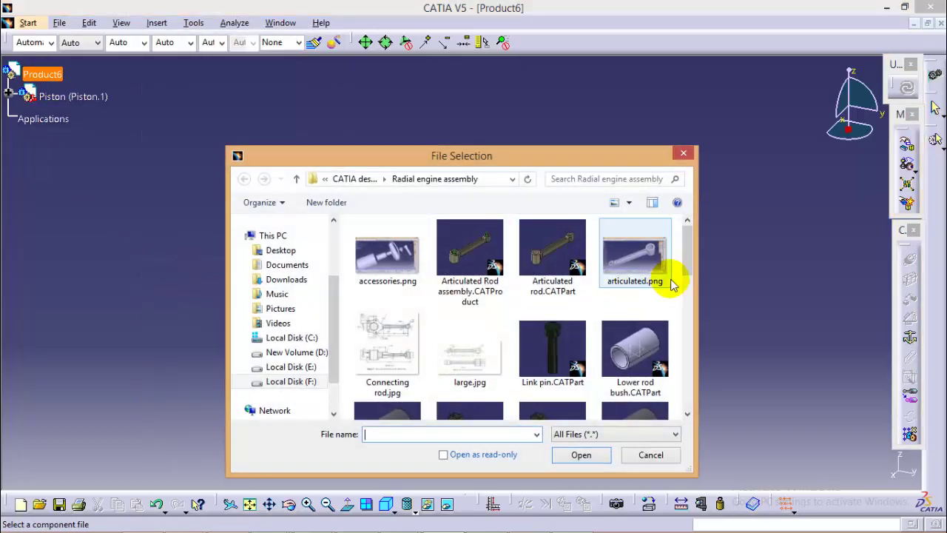
{"action": "left_click_drag", "start_coordinate": [688, 251], "coordinate": [688, 364]}
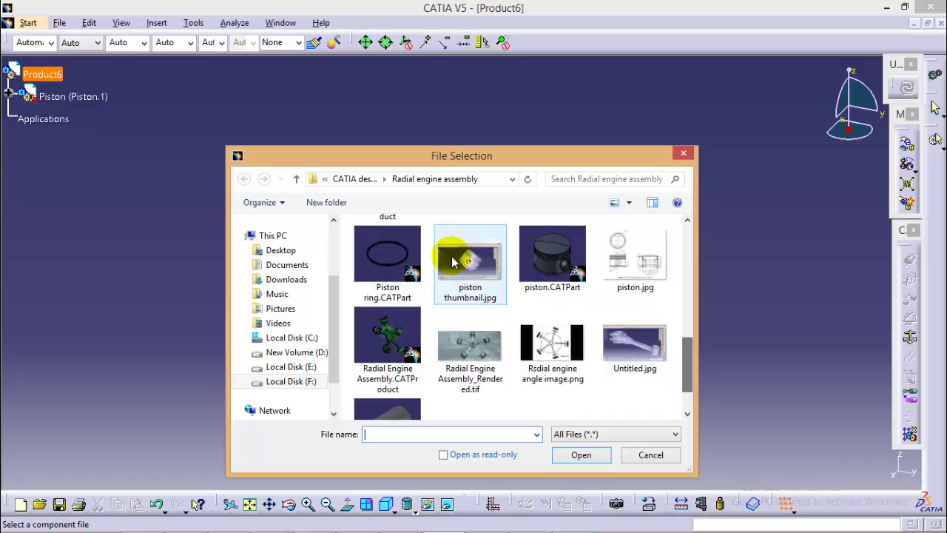
{"action": "left_click", "coordinate": [373, 265]}
{"action": "left_click", "coordinate": [581, 455]}
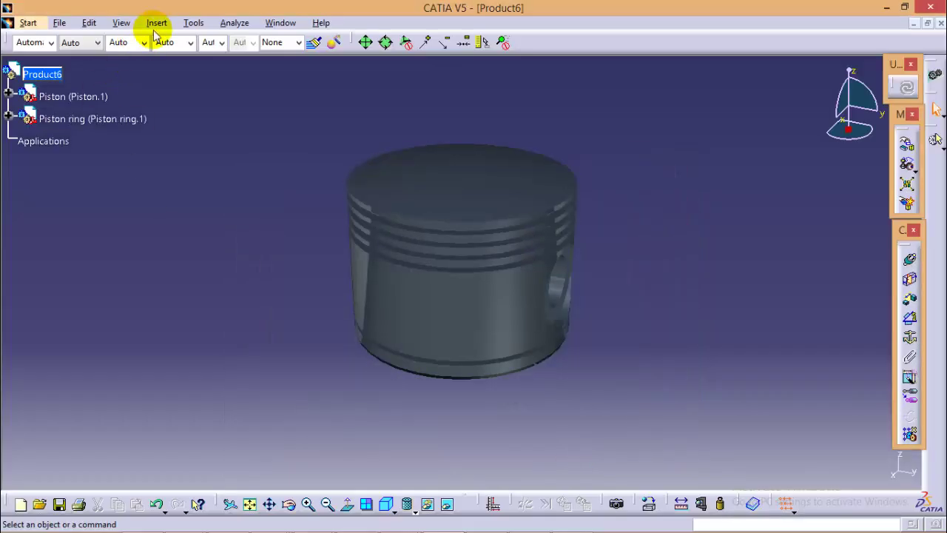
Step: Insert a second instance of Piston ring.CATPart into the product
{"action": "left_click", "coordinate": [154, 23]}
{"action": "left_click", "coordinate": [207, 263]}
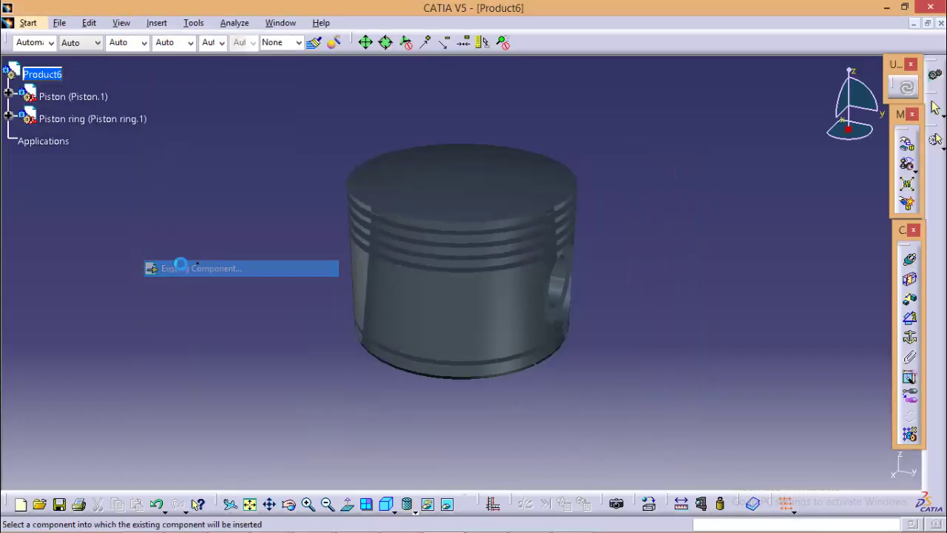
{"action": "left_click", "coordinate": [60, 79]}
{"action": "scroll", "coordinate": [548, 248], "scroll_direction": "down", "scroll_amount": 5}
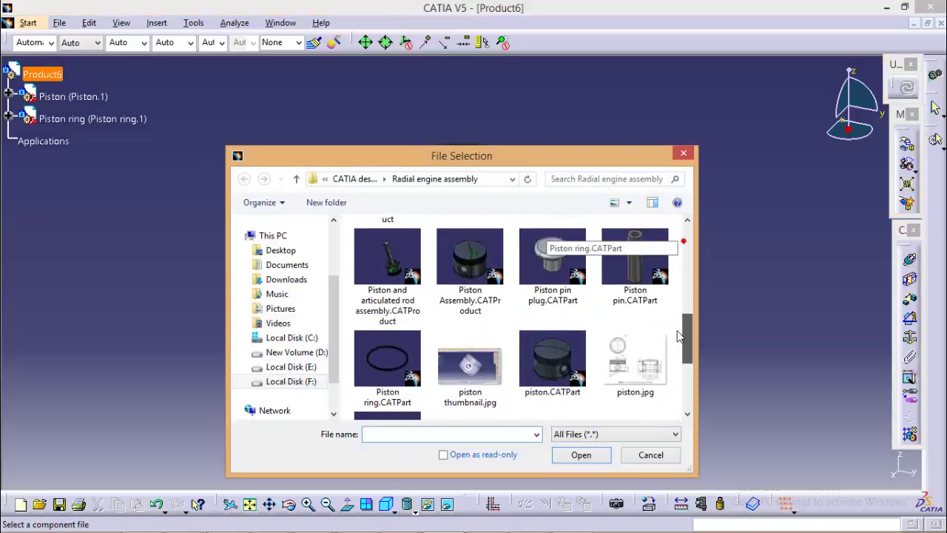
{"action": "left_click", "coordinate": [425, 312]}
{"action": "left_click", "coordinate": [592, 454]}
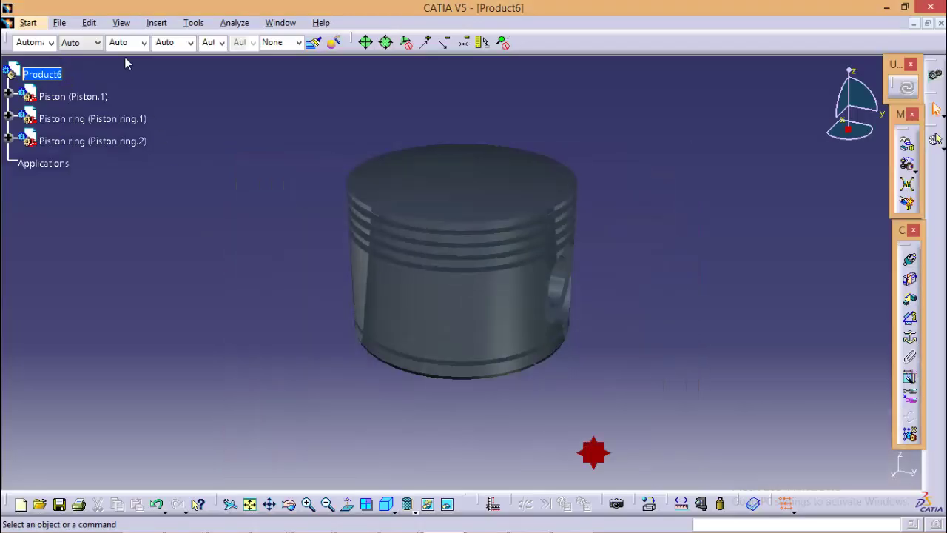
Step: Insert a third instance of Piston ring.CATPart into the product
{"action": "left_click", "coordinate": [157, 23]}
{"action": "left_click", "coordinate": [203, 265]}
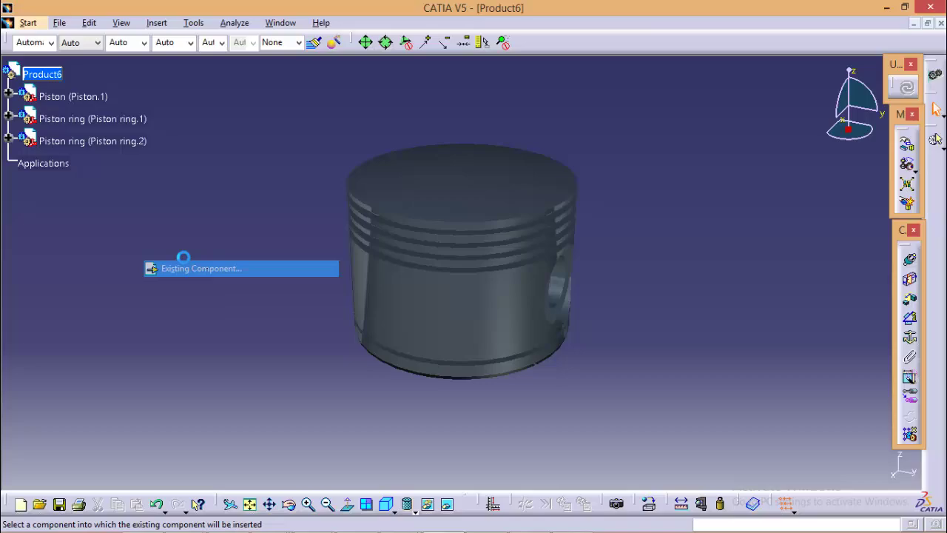
{"action": "left_click", "coordinate": [42, 74]}
{"action": "scroll", "coordinate": [612, 255], "scroll_direction": "down", "scroll_amount": 5}
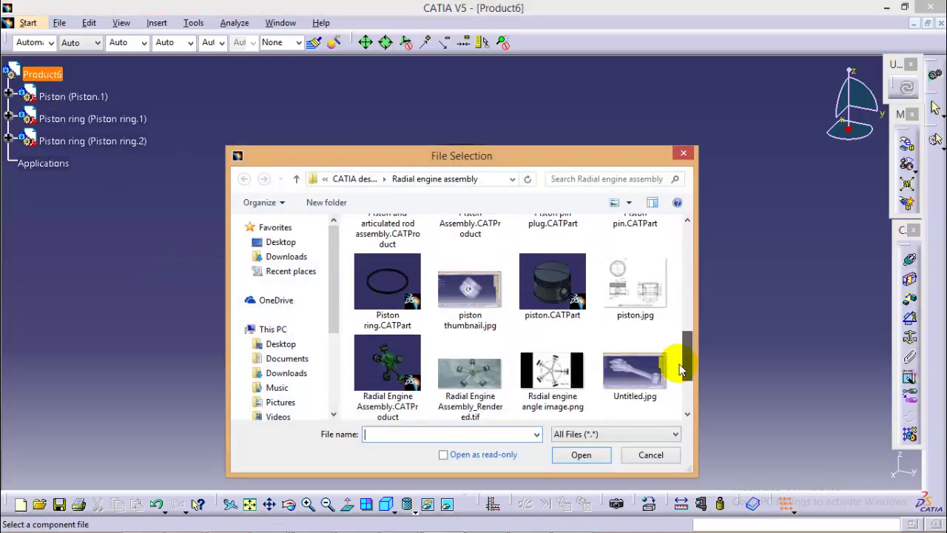
{"action": "left_click", "coordinate": [383, 279]}
{"action": "left_click", "coordinate": [583, 455]}
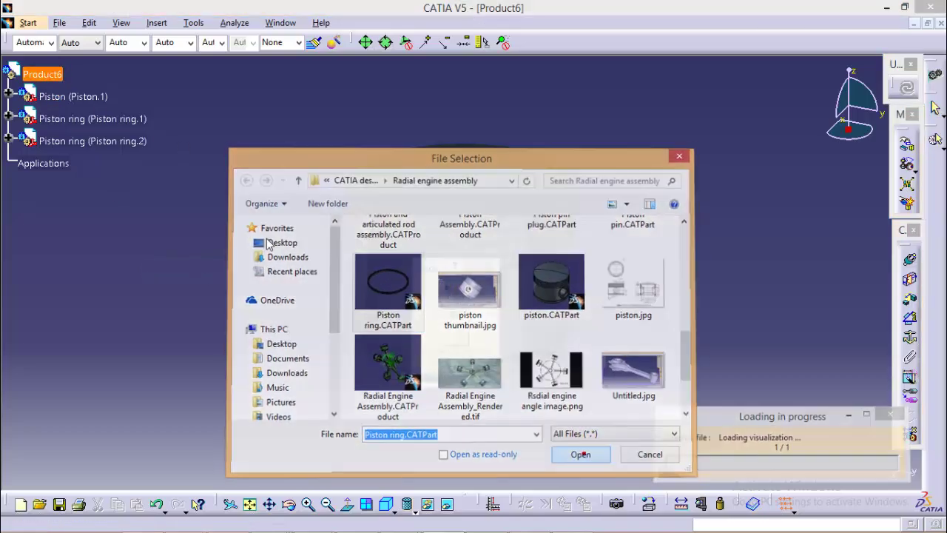
Step: Insert a fourth instance of Piston ring.CATPart into the product
{"action": "left_click", "coordinate": [156, 23]}
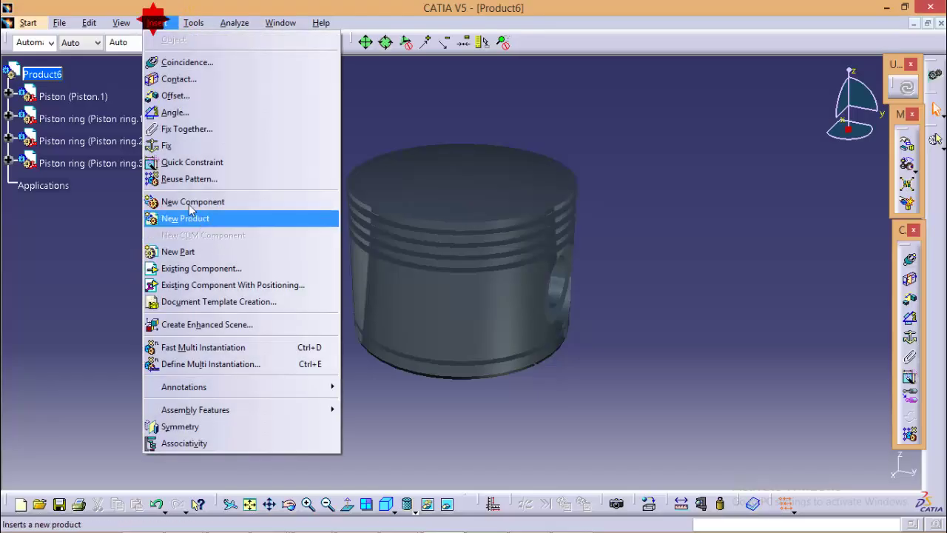
{"action": "left_click", "coordinate": [201, 268]}
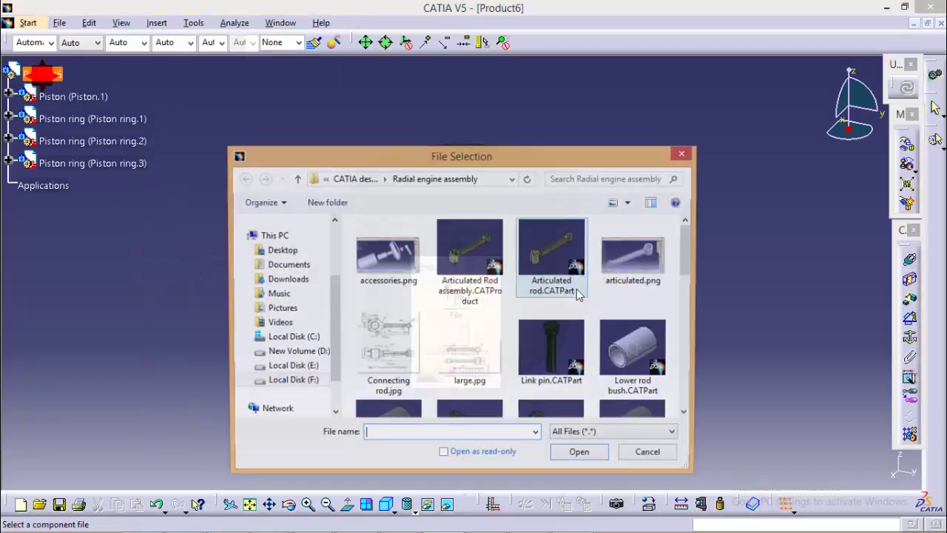
{"action": "left_click_drag", "start_coordinate": [688, 250], "coordinate": [685, 359]}
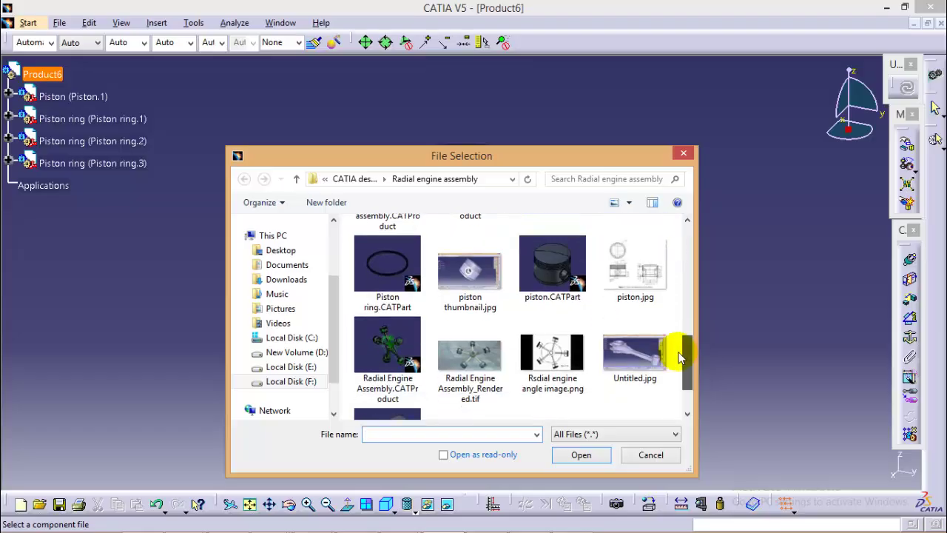
{"action": "left_click", "coordinate": [388, 262]}
{"action": "left_click", "coordinate": [580, 456]}
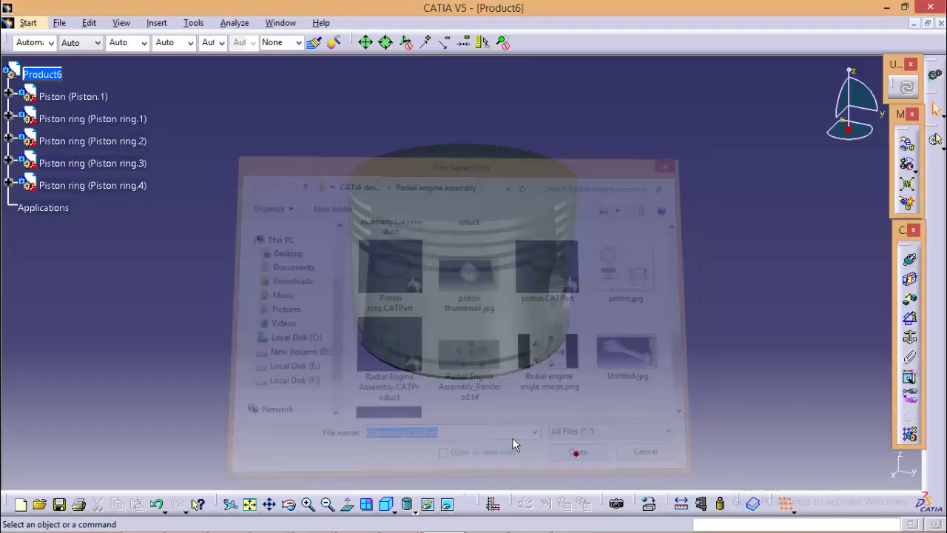
Step: Manipulate the components along the Z axis so the piston sits above and the four rings are spread apart below it
{"action": "middle_click_drag", "start_coordinate": [503, 453], "coordinate": [411, 349]}
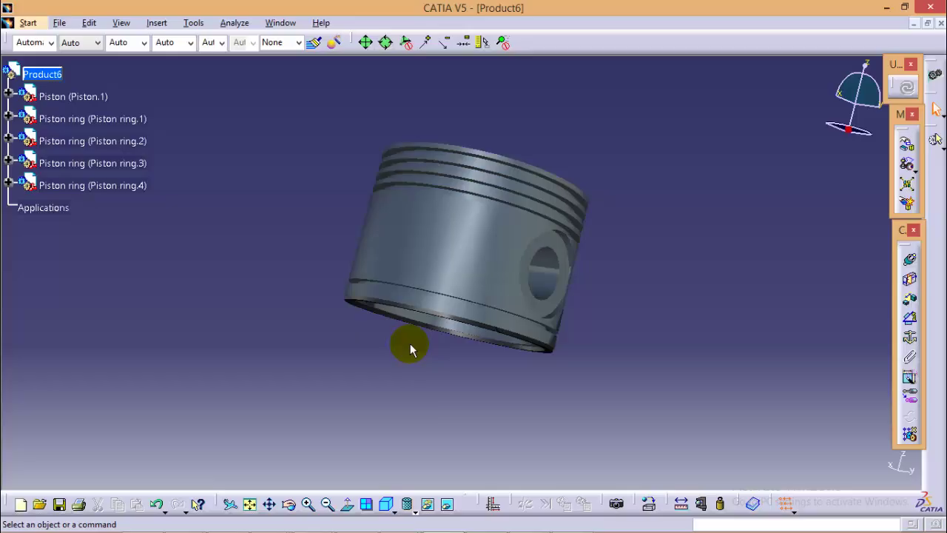
{"action": "left_click", "coordinate": [906, 144]}
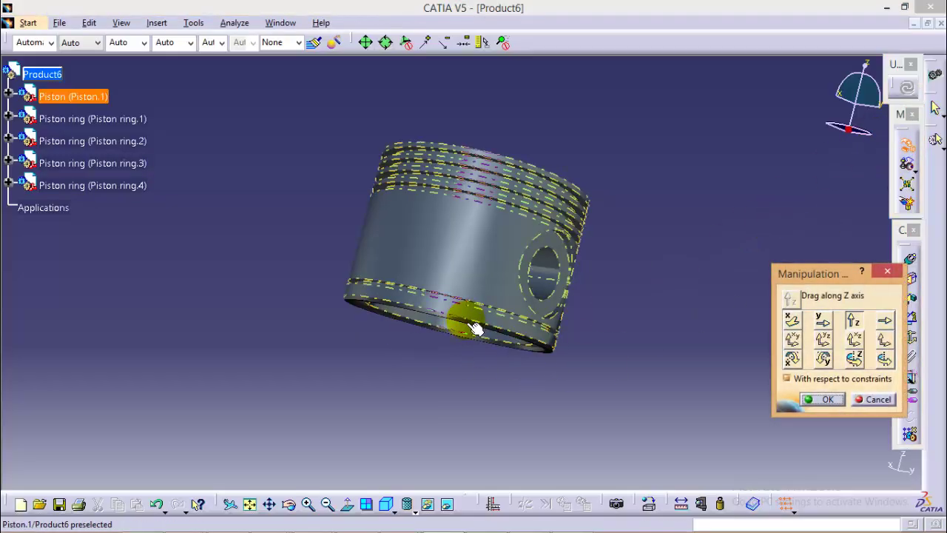
{"action": "left_click_drag", "start_coordinate": [472, 328], "coordinate": [419, 441]}
{"action": "left_click_drag", "start_coordinate": [448, 322], "coordinate": [431, 391]}
{"action": "left_click_drag", "start_coordinate": [450, 317], "coordinate": [494, 270]}
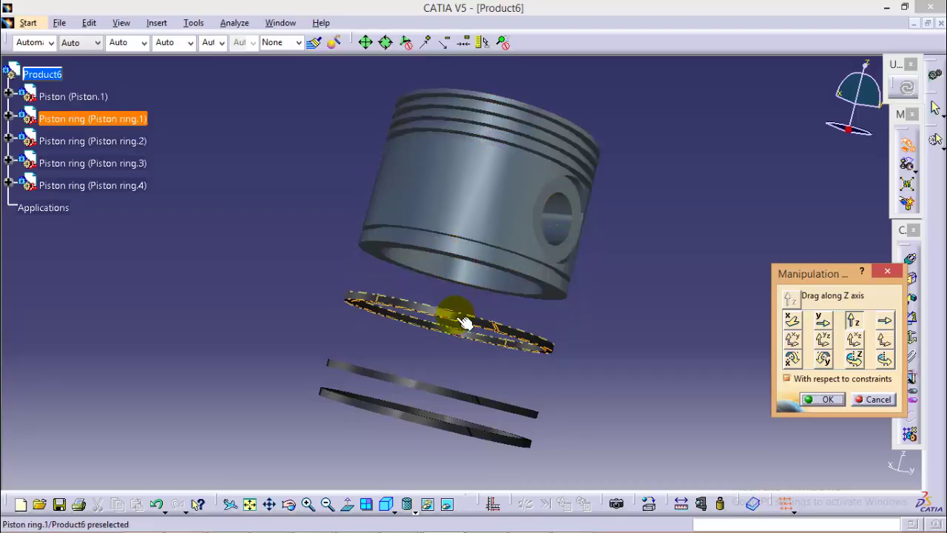
{"action": "left_click_drag", "start_coordinate": [451, 318], "coordinate": [455, 347]}
{"action": "left_click", "coordinate": [824, 400]}
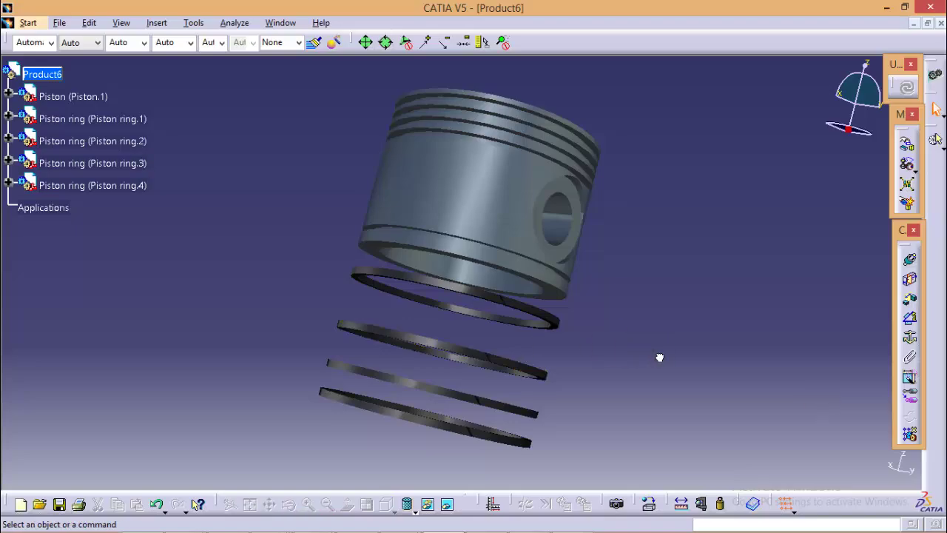
Step: Add a coincidence constraint between the axis of the ring nearest the piston and the piston's axis
{"action": "middle_click_drag", "start_coordinate": [688, 222], "coordinate": [614, 226]}
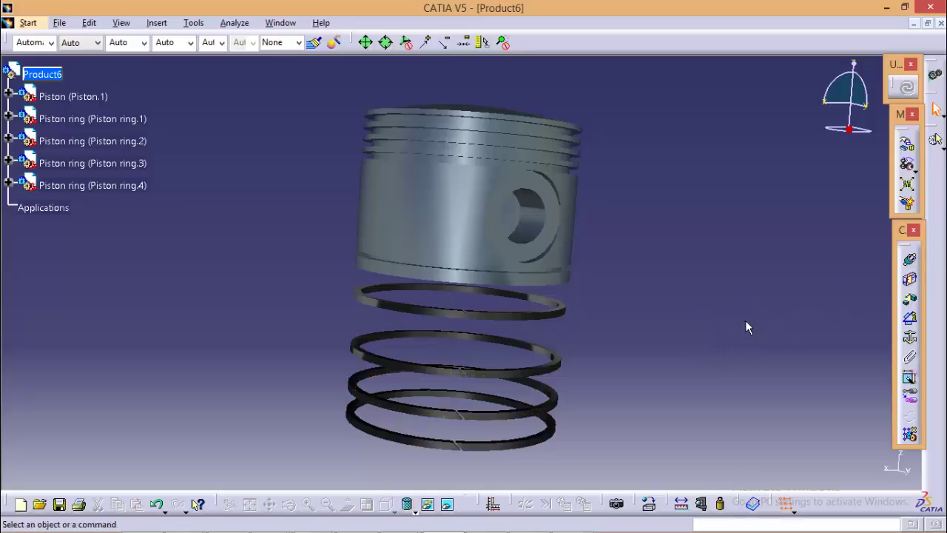
{"action": "left_click", "coordinate": [910, 261]}
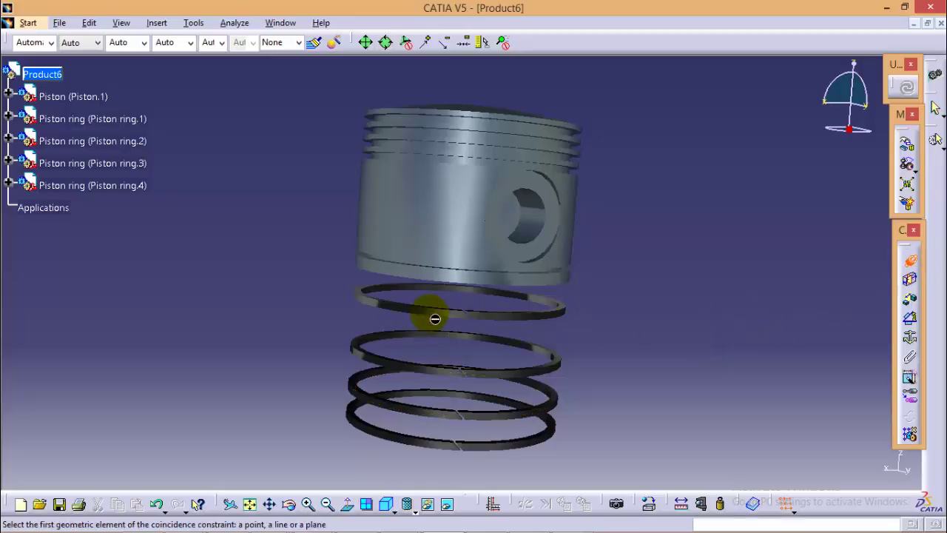
{"action": "left_click", "coordinate": [460, 321]}
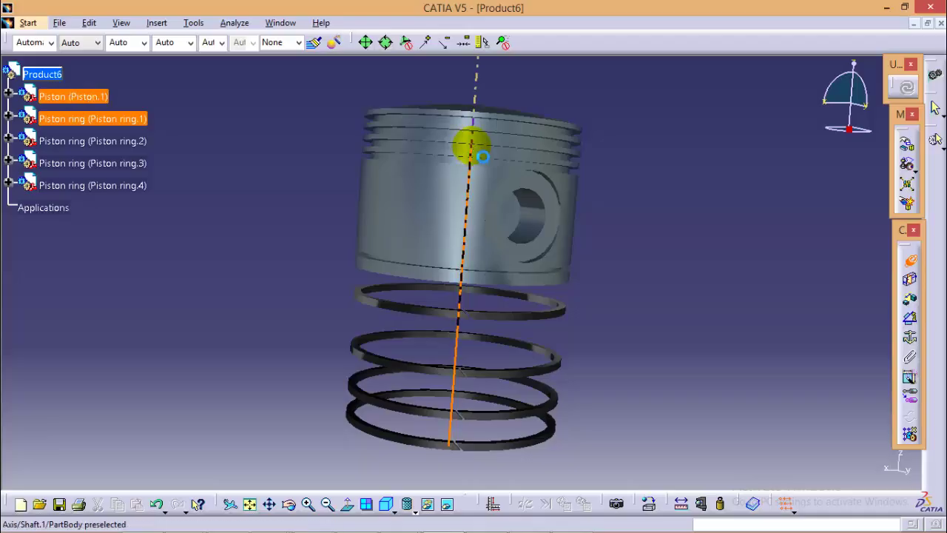
{"action": "left_click", "coordinate": [472, 146]}
Step: Add coincidence constraints aligning the axes of the second and third rings below the piston with the piston's axis
{"action": "left_click", "coordinate": [910, 254]}
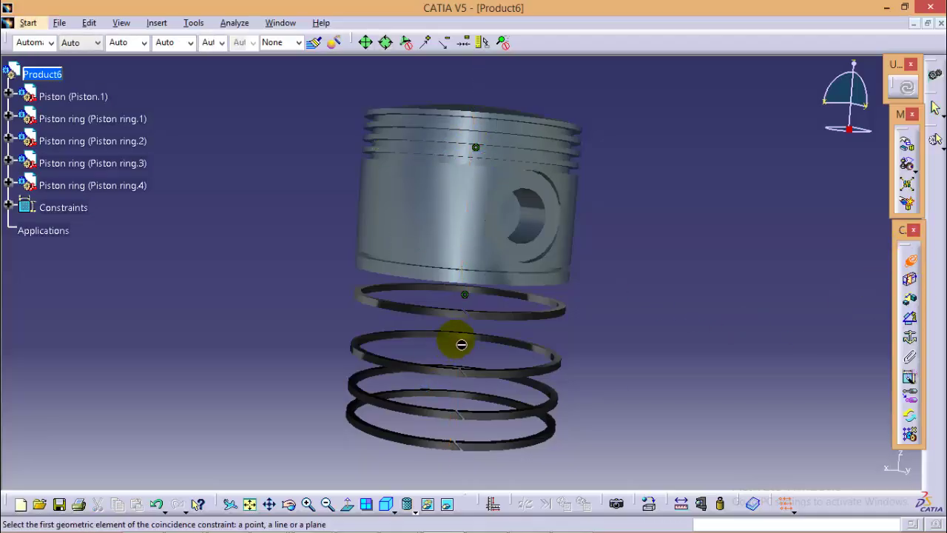
{"action": "left_click", "coordinate": [455, 374]}
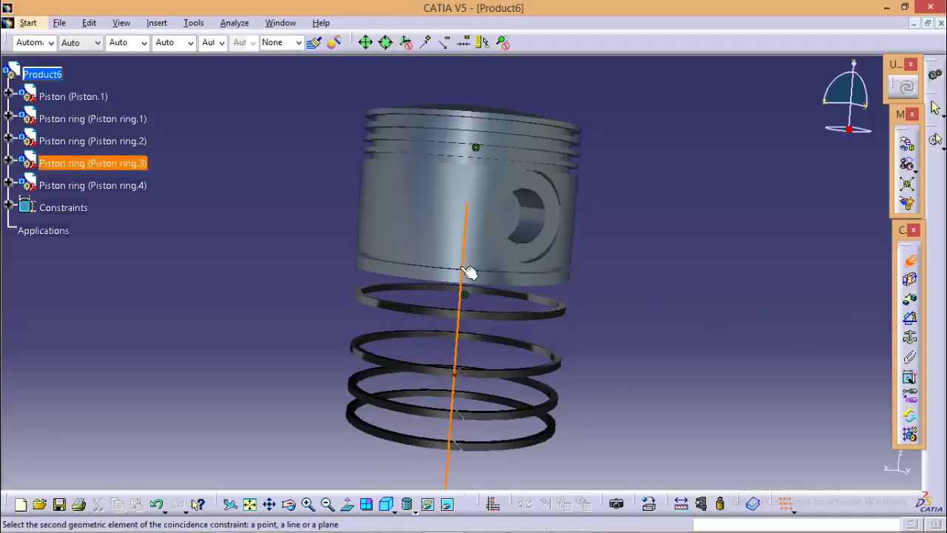
{"action": "left_click", "coordinate": [477, 165]}
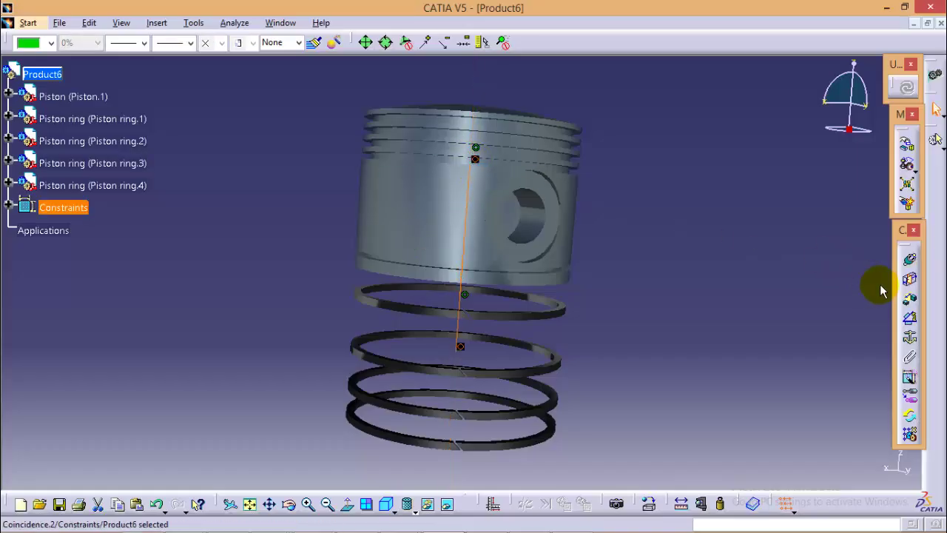
{"action": "left_click", "coordinate": [909, 258]}
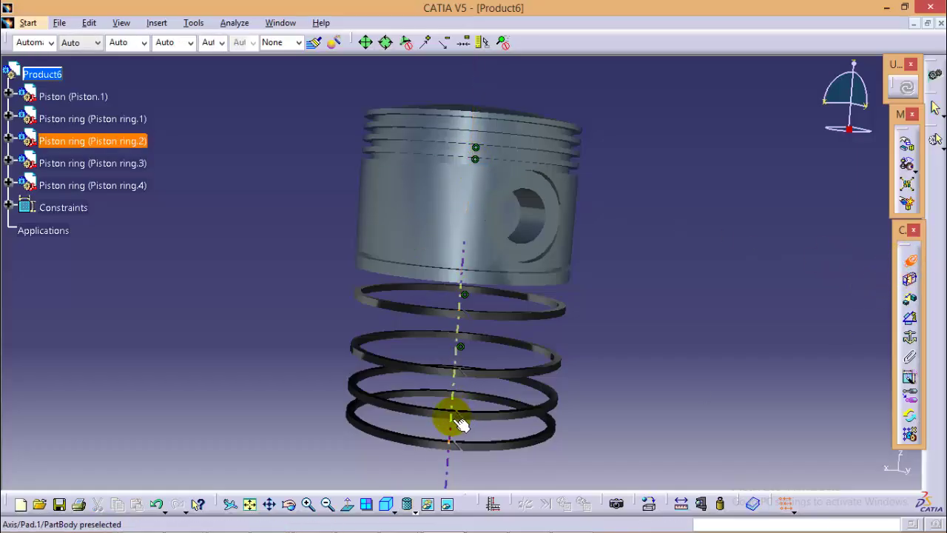
{"action": "left_click", "coordinate": [459, 423]}
{"action": "left_click", "coordinate": [460, 186]}
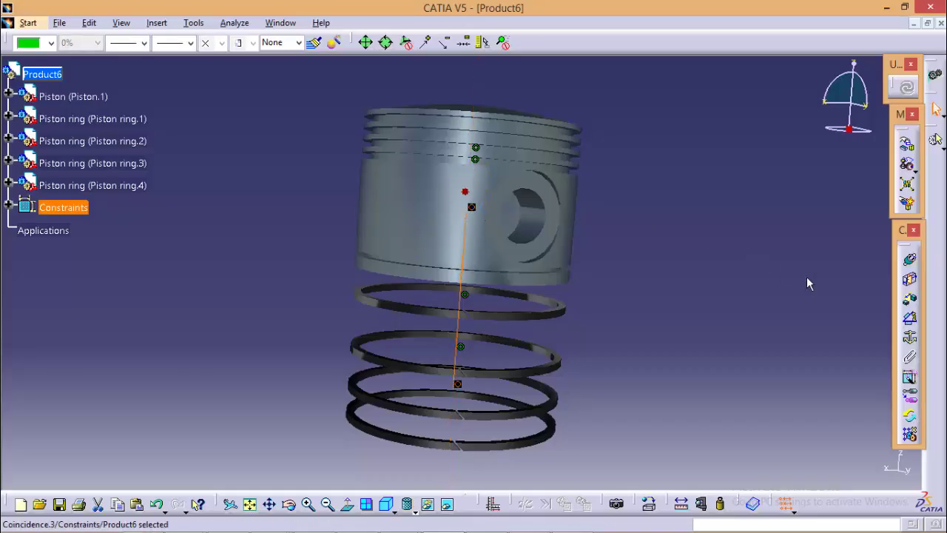
Step: Add a coincidence constraint between the axis of the ring farthest below the piston and the piston's axis
{"action": "left_click", "coordinate": [911, 261]}
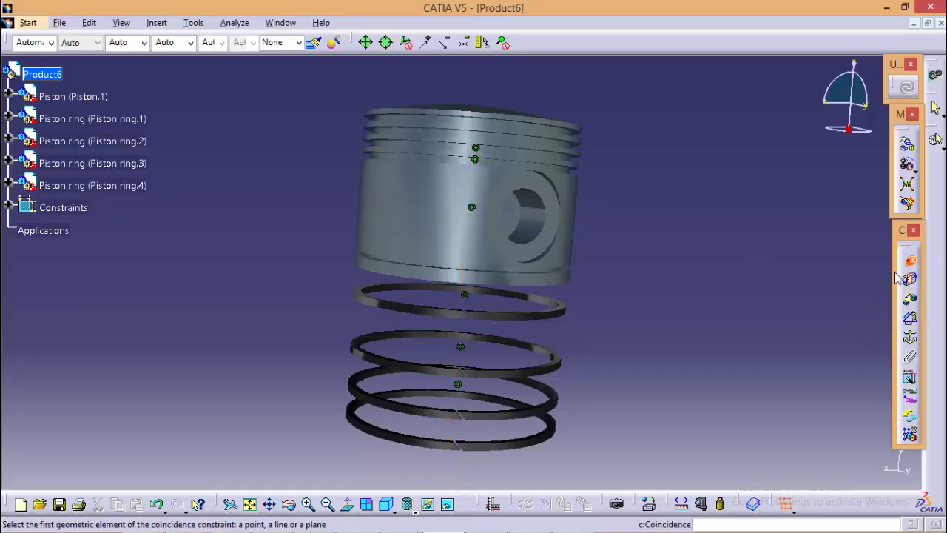
{"action": "left_click", "coordinate": [451, 444]}
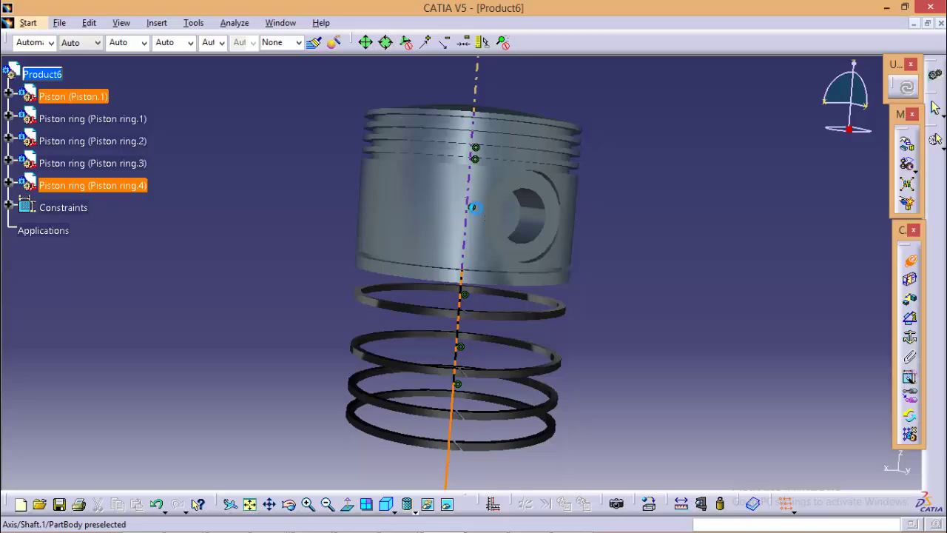
{"action": "left_click", "coordinate": [473, 207]}
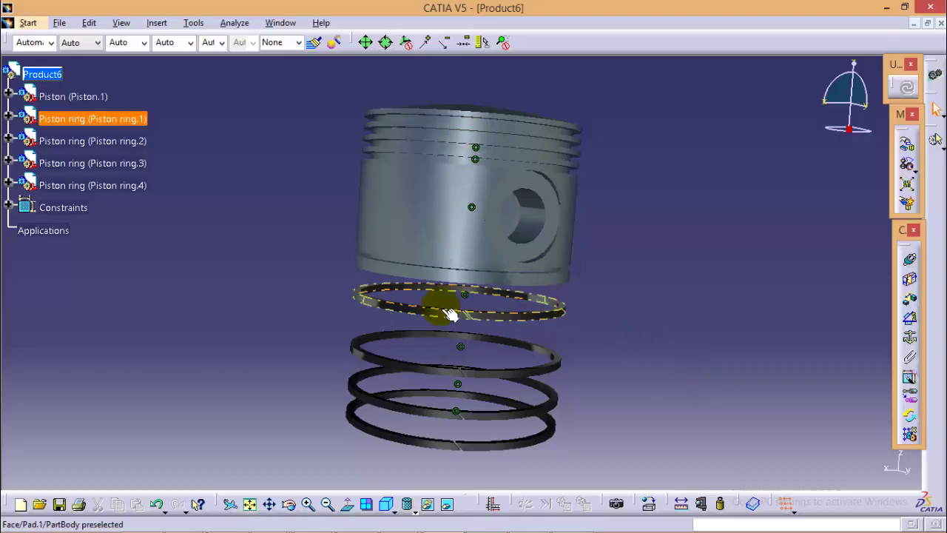
Step: Add a contact constraint between the top face of the ring nearest the piston and the upper wall of the piston's uppermost groove
{"action": "left_click", "coordinate": [910, 289]}
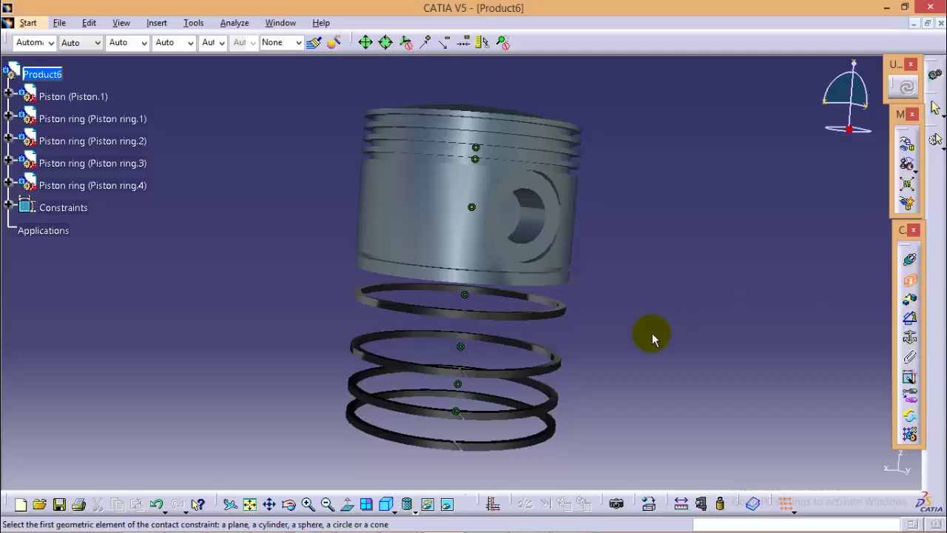
{"action": "mouse_move", "coordinate": [640, 333]}
{"action": "middle_mouse_down"}
{"action": "mouse_move", "coordinate": [640, 285]}
{"action": "mouse_move", "coordinate": [642, 333]}
{"action": "middle_mouse_up"}
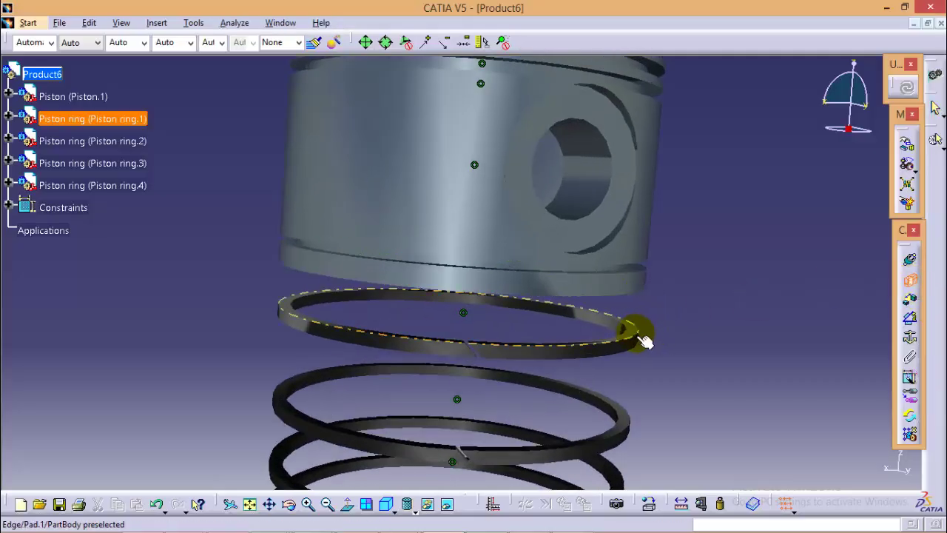
{"action": "left_click", "coordinate": [636, 339]}
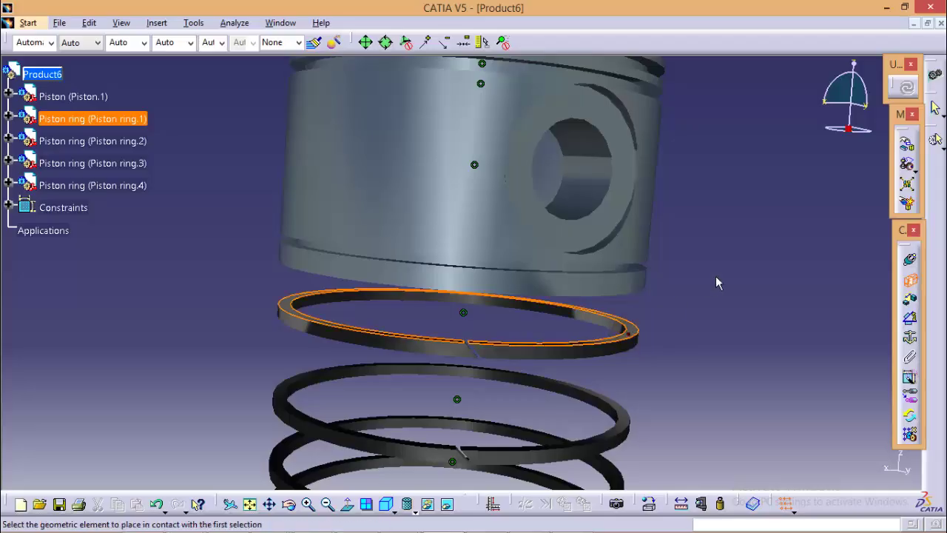
{"action": "middle_click_drag", "start_coordinate": [681, 213], "coordinate": [592, 237]}
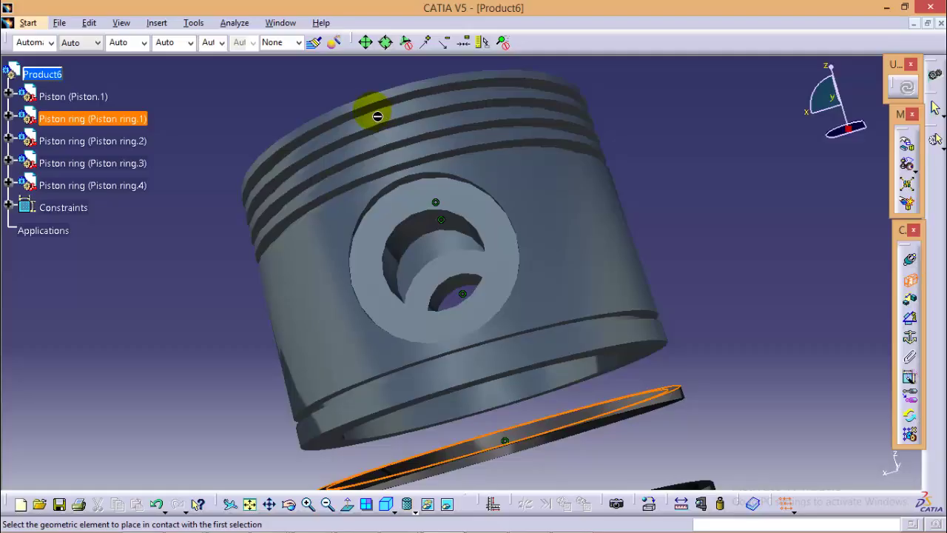
{"action": "left_click", "coordinate": [376, 116]}
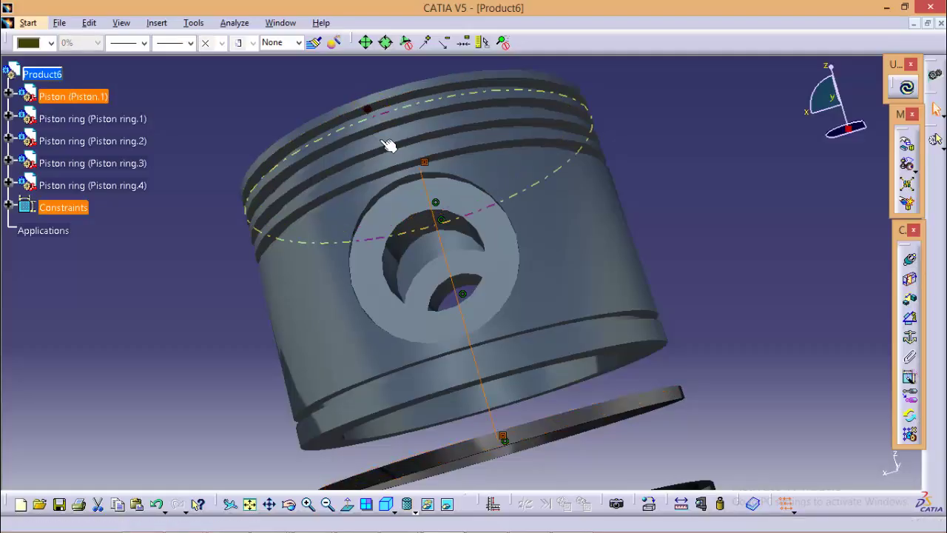
Step: Add a contact constraint between the top face of the second ring below the piston and the upper wall of the second groove from the top
{"action": "middle_click_drag", "start_coordinate": [697, 164], "coordinate": [433, 258]}
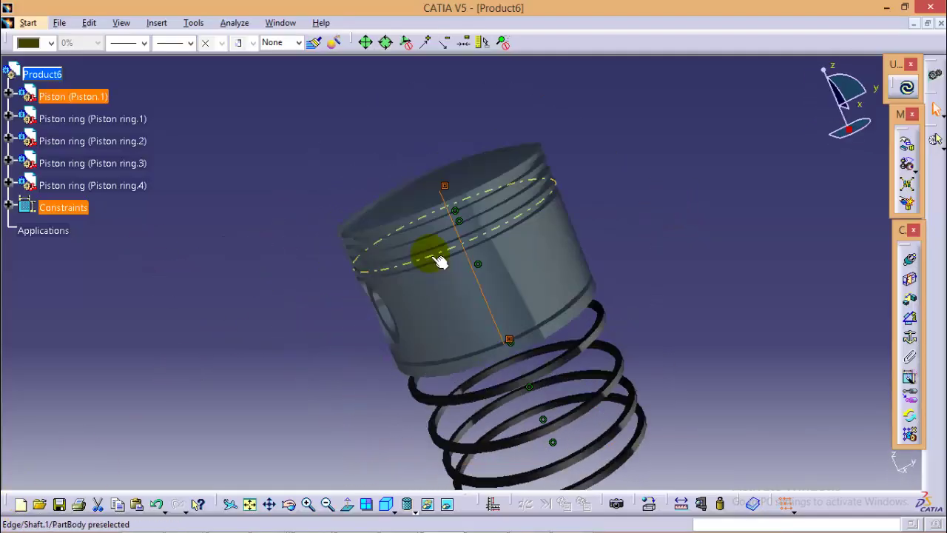
{"action": "left_click", "coordinate": [910, 281]}
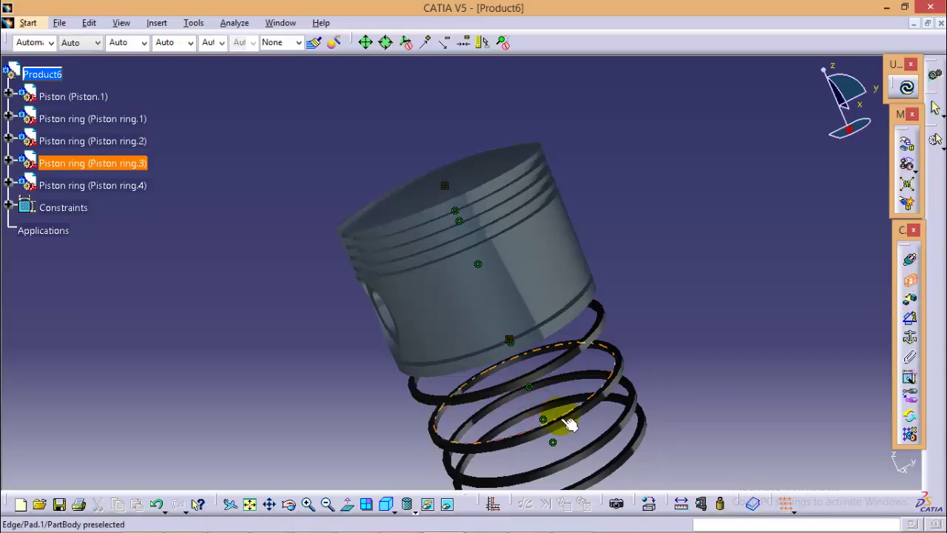
{"action": "middle_click_drag", "start_coordinate": [636, 414], "coordinate": [547, 292]}
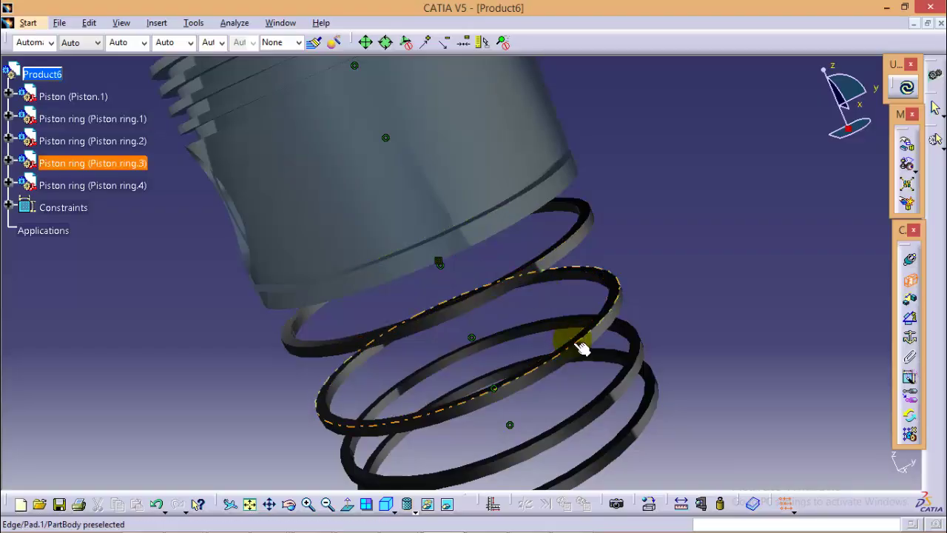
{"action": "middle_click_drag", "start_coordinate": [200, 369], "coordinate": [322, 316]}
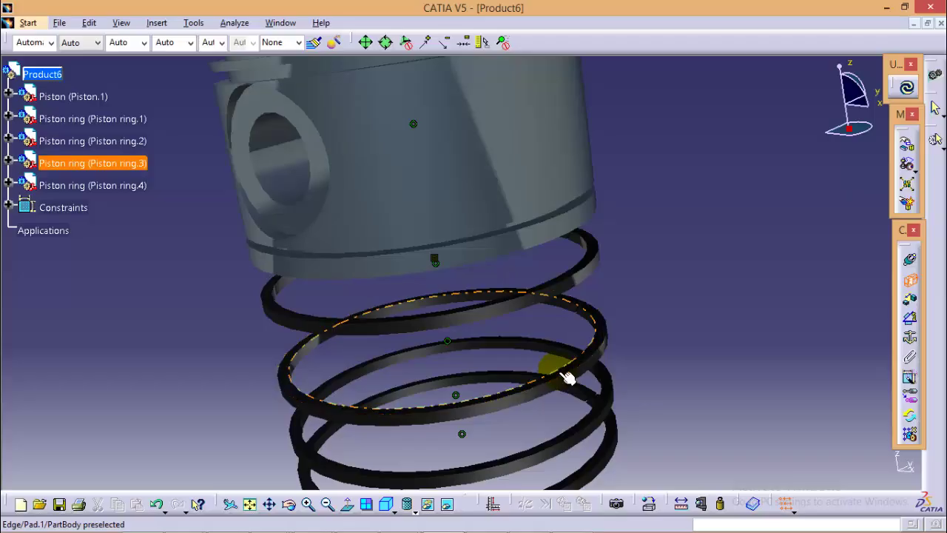
{"action": "middle_click_drag", "start_coordinate": [434, 434], "coordinate": [443, 397]}
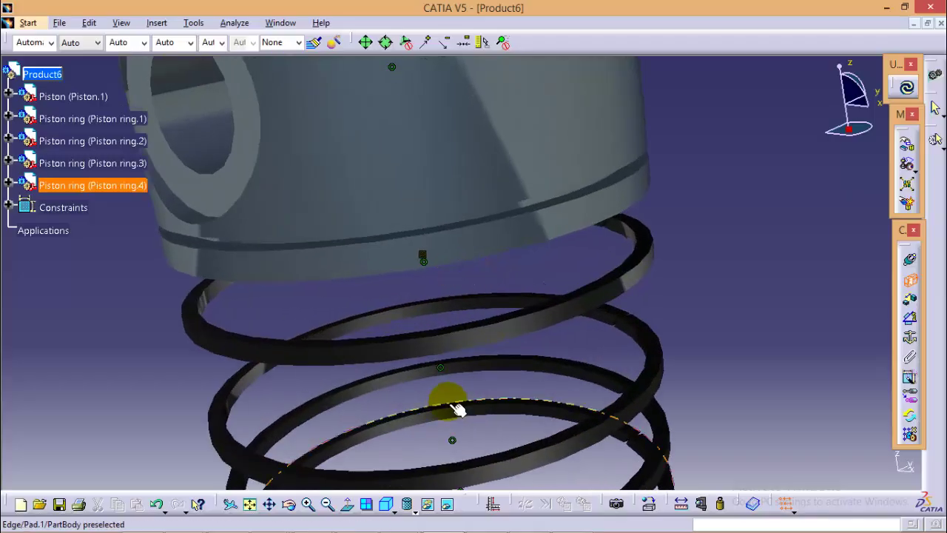
{"action": "left_click", "coordinate": [620, 418]}
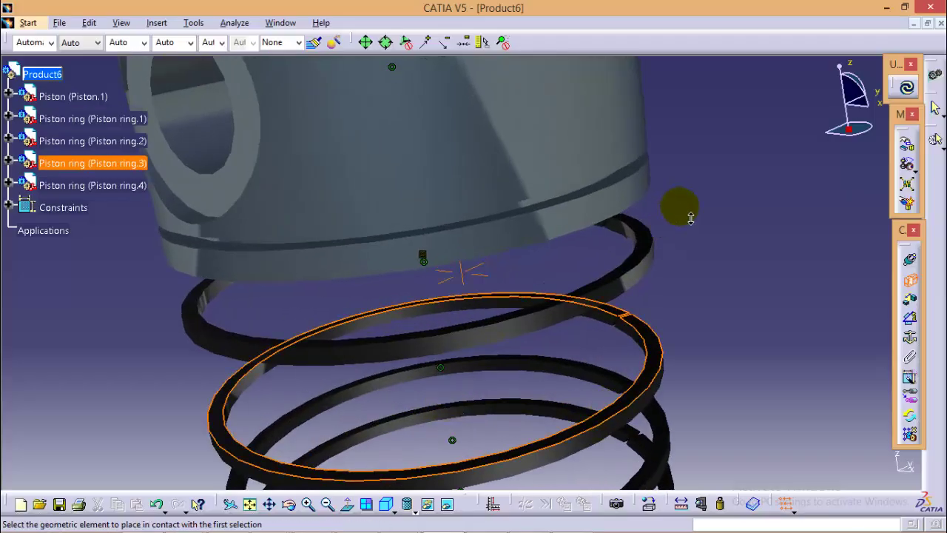
{"action": "middle_click_drag", "start_coordinate": [691, 218], "coordinate": [614, 256]}
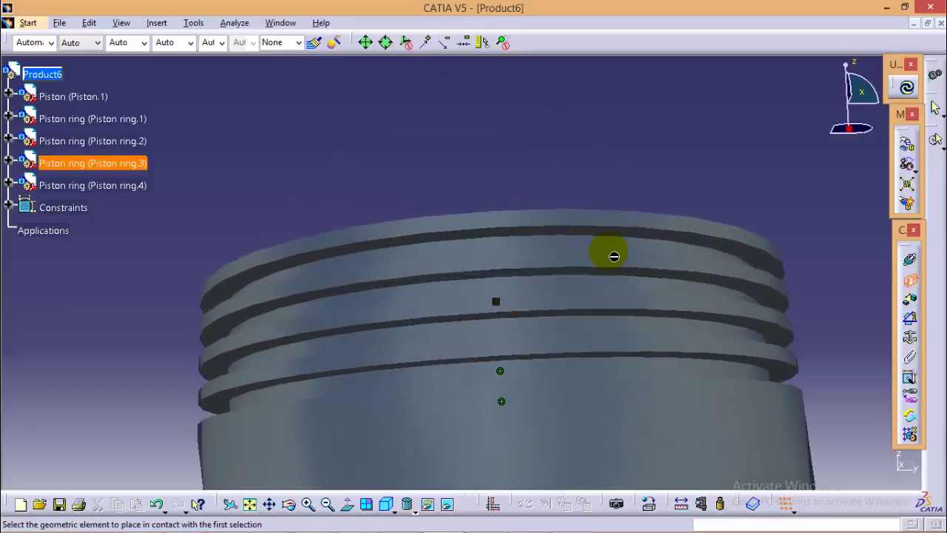
{"action": "left_click", "coordinate": [581, 271]}
Step: Add a contact constraint between the top face of the third ring below the piston and the upper wall of the third groove
{"action": "mouse_move", "coordinate": [482, 120]}
{"action": "middle_mouse_down"}
{"action": "mouse_move", "coordinate": [481, 239]}
{"action": "mouse_move", "coordinate": [444, 186]}
{"action": "mouse_move", "coordinate": [412, 197]}
{"action": "mouse_move", "coordinate": [402, 290]}
{"action": "middle_mouse_up"}
{"action": "left_click", "coordinate": [910, 295]}
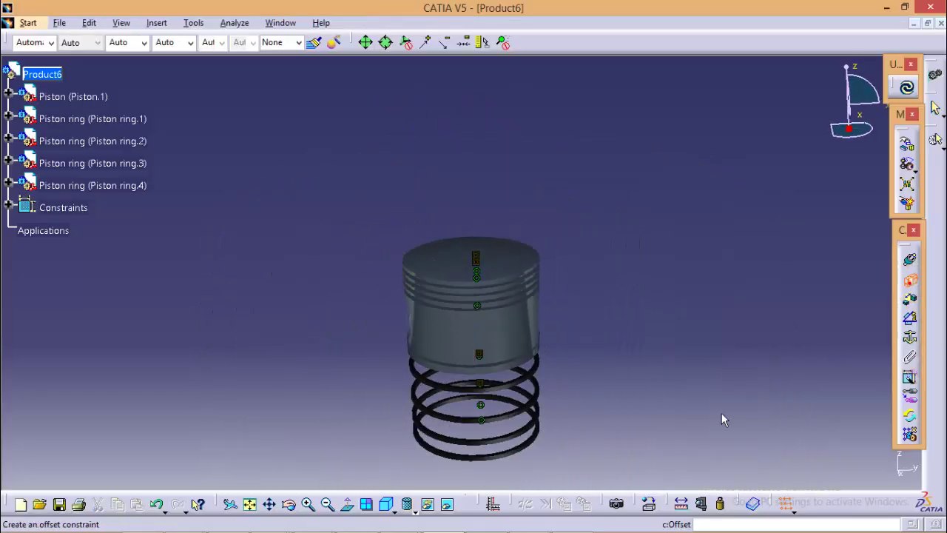
{"action": "middle_click_drag", "start_coordinate": [622, 441], "coordinate": [699, 270]}
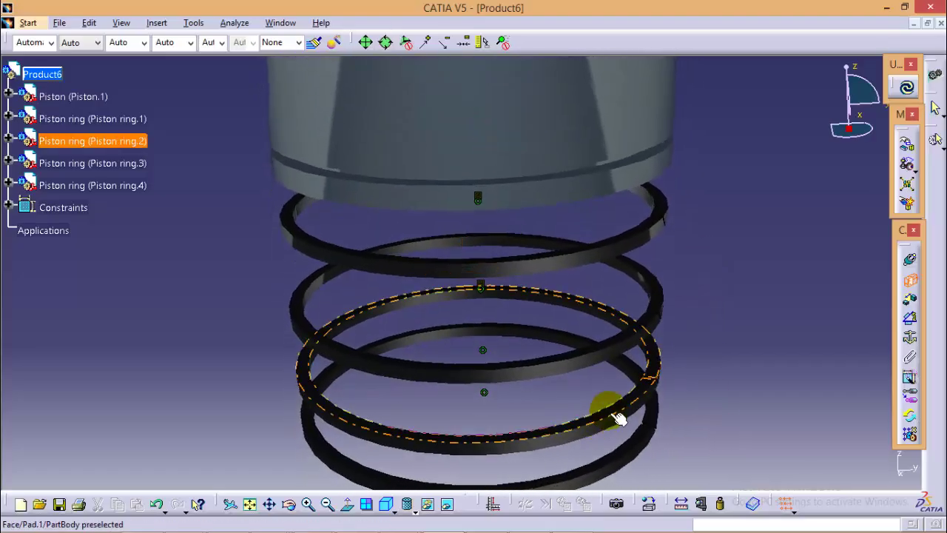
{"action": "middle_click_drag", "start_coordinate": [764, 267], "coordinate": [751, 328]}
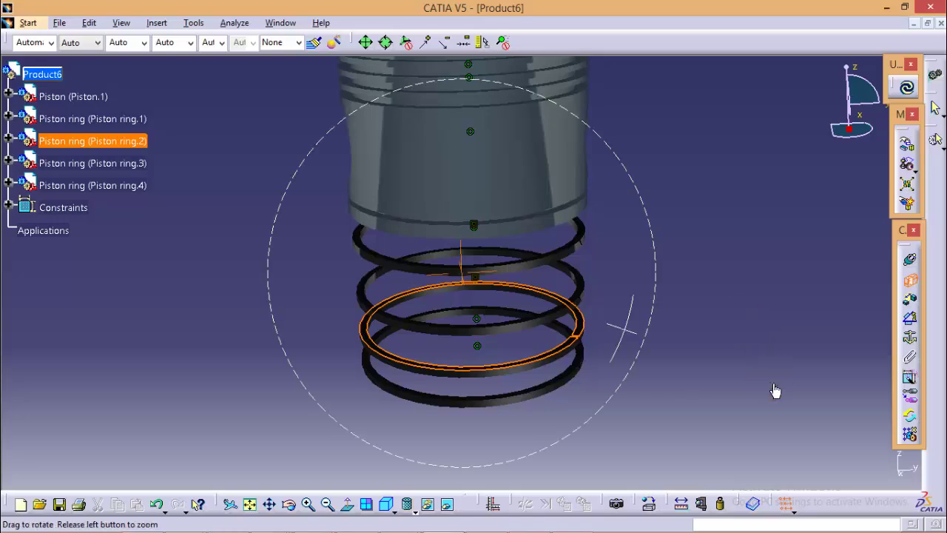
{"action": "middle_click_drag", "start_coordinate": [775, 391], "coordinate": [442, 194]}
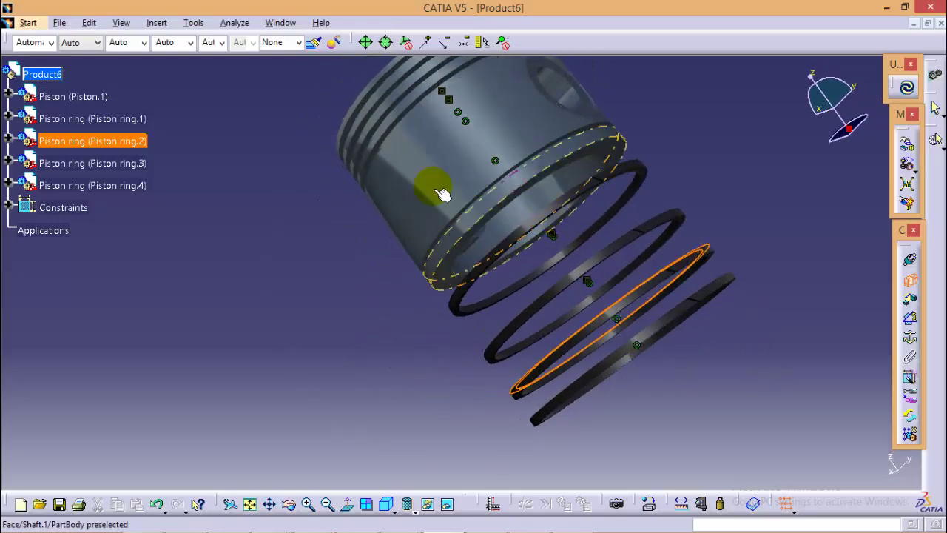
{"action": "left_click", "coordinate": [442, 194]}
{"action": "middle_click_drag", "start_coordinate": [386, 129], "coordinate": [422, 174]}
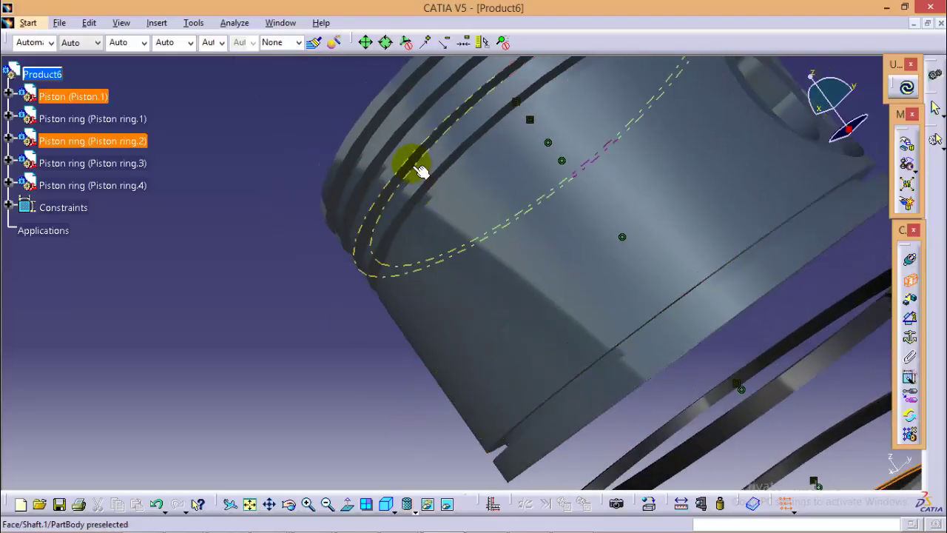
{"action": "left_click", "coordinate": [423, 174]}
Step: Add a contact constraint between the top face of the lowest ring and the upper wall of the piston's fourth groove
{"action": "middle_click_drag", "start_coordinate": [271, 254], "coordinate": [630, 385]}
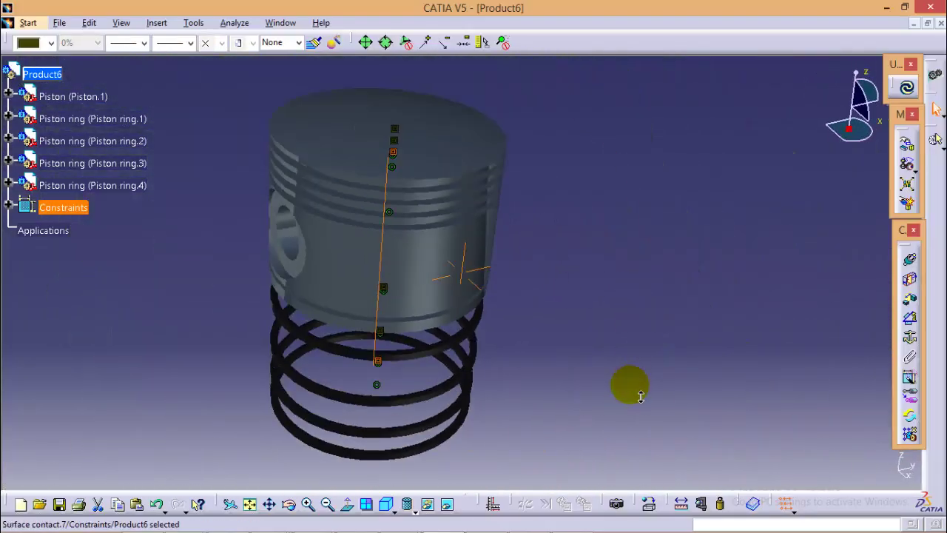
{"action": "left_click", "coordinate": [909, 279]}
{"action": "middle_click_drag", "start_coordinate": [479, 458], "coordinate": [518, 397]}
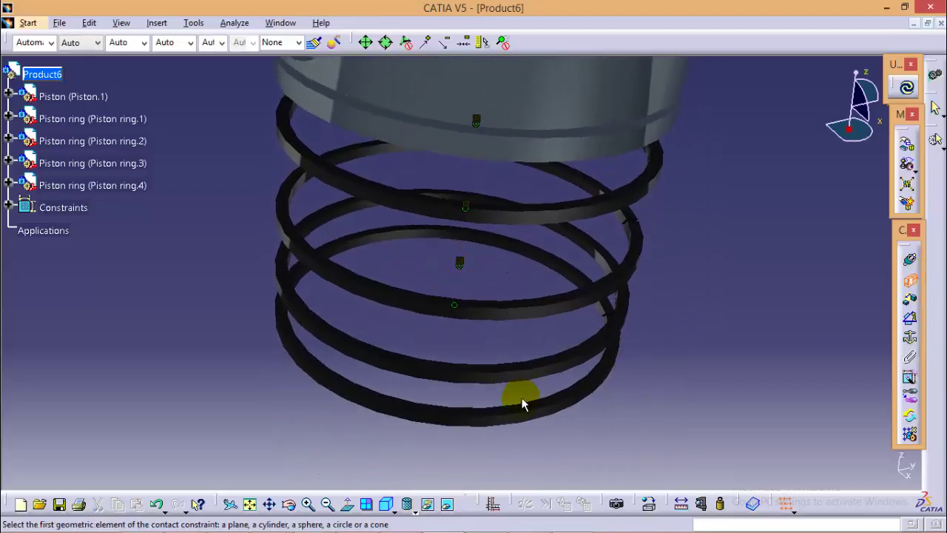
{"action": "left_click", "coordinate": [544, 411]}
{"action": "left_click", "coordinate": [545, 408]}
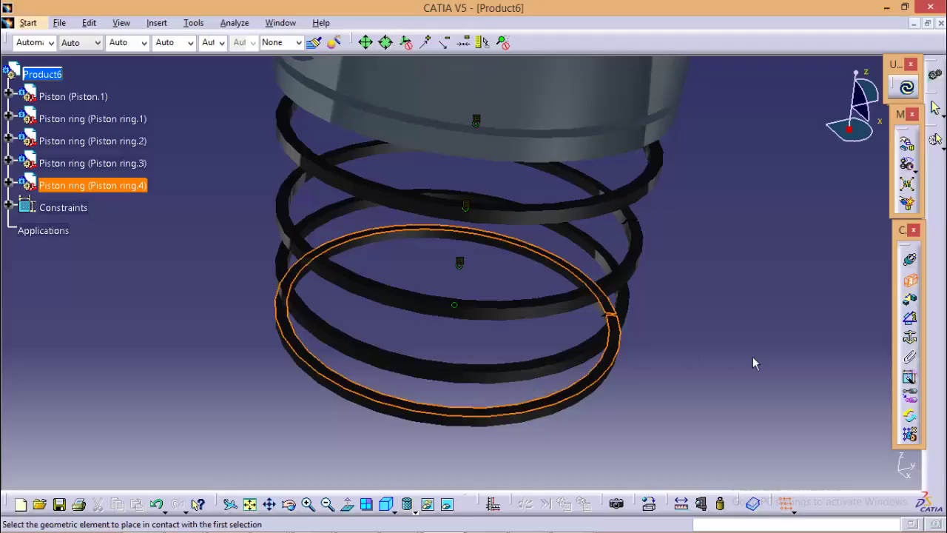
{"action": "middle_click_drag", "start_coordinate": [763, 406], "coordinate": [344, 406]}
{"action": "left_click", "coordinate": [504, 251]}
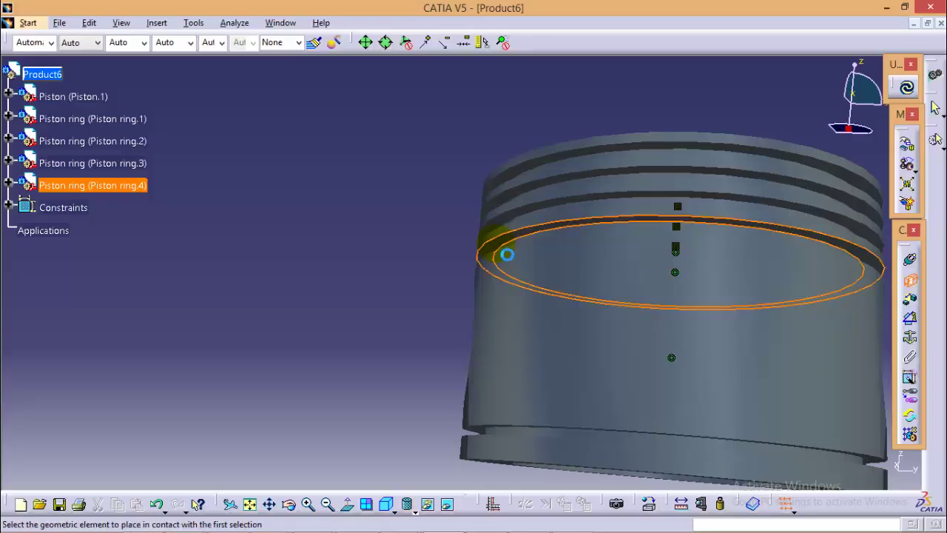
{"action": "left_click", "coordinate": [507, 254]}
Step: Update the product to move the four rings into the piston's grooves, and inspect the piston from several sides
{"action": "middle_click_drag", "start_coordinate": [335, 228], "coordinate": [330, 342]}
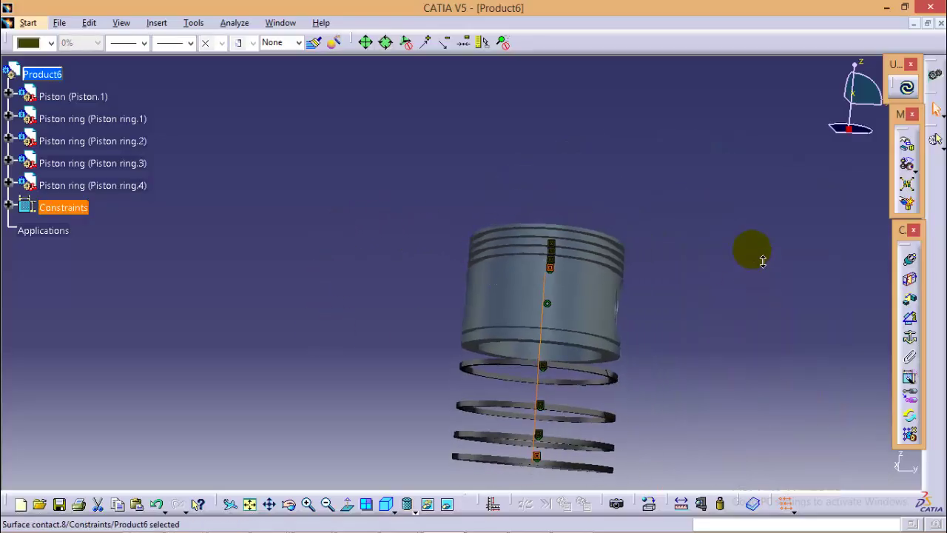
{"action": "middle_click_drag", "start_coordinate": [763, 260], "coordinate": [425, 279]}
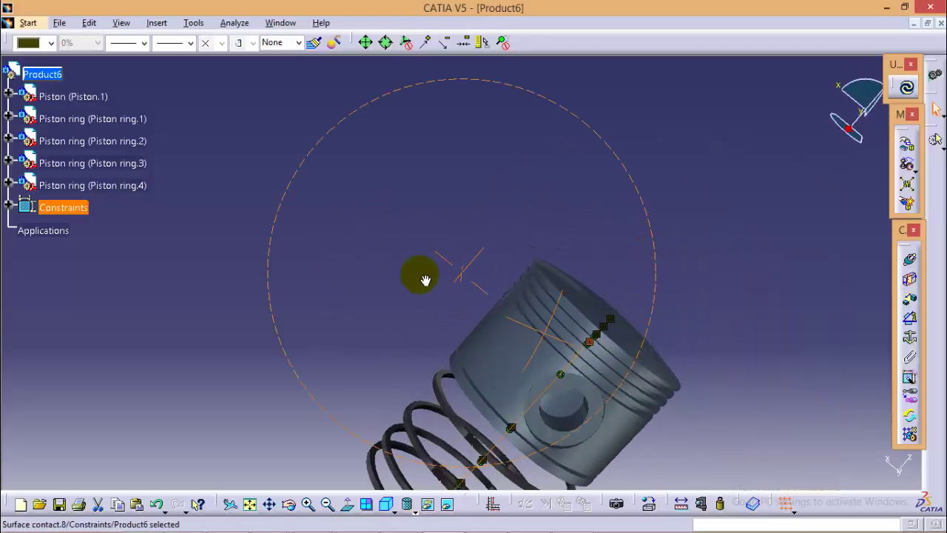
{"action": "middle_click_drag", "start_coordinate": [778, 382], "coordinate": [421, 330]}
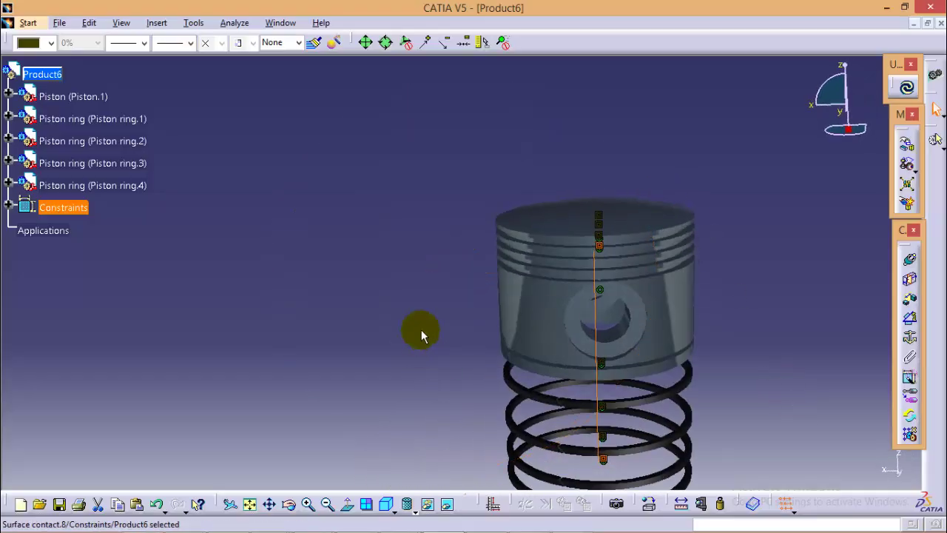
{"action": "middle_click_drag", "start_coordinate": [418, 363], "coordinate": [281, 326]}
{"action": "middle_click_drag", "start_coordinate": [664, 427], "coordinate": [723, 373]}
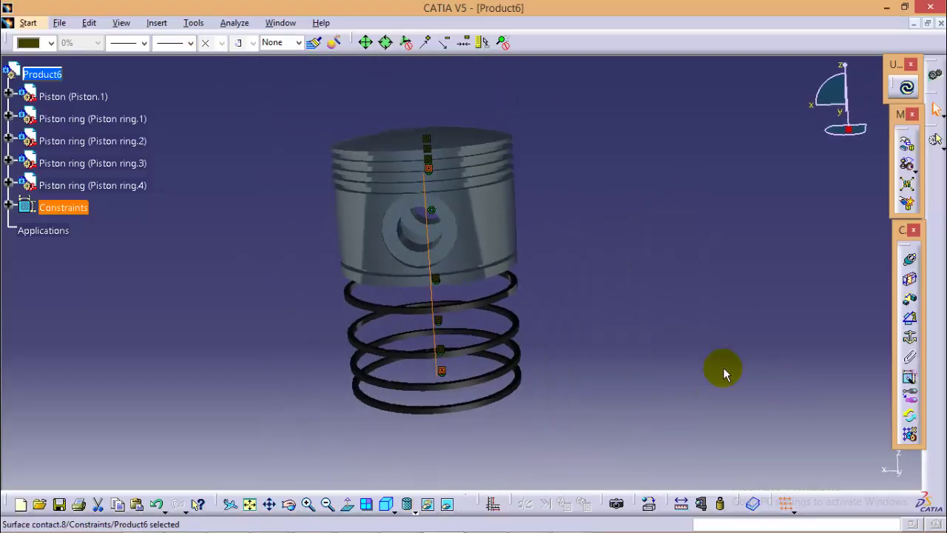
{"action": "left_click", "coordinate": [908, 88]}
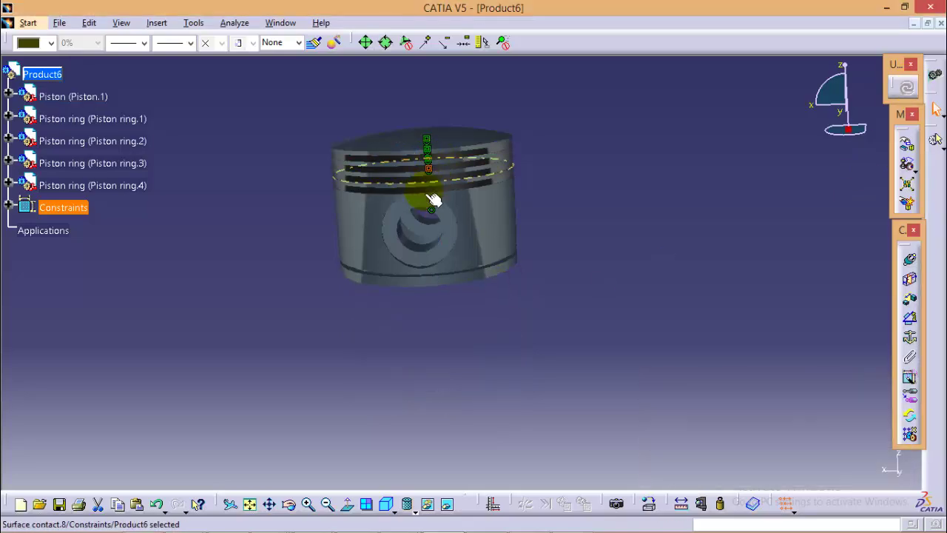
{"action": "middle_click_drag", "start_coordinate": [586, 370], "coordinate": [414, 214]}
{"action": "middle_click_drag", "start_coordinate": [606, 279], "coordinate": [672, 388]}
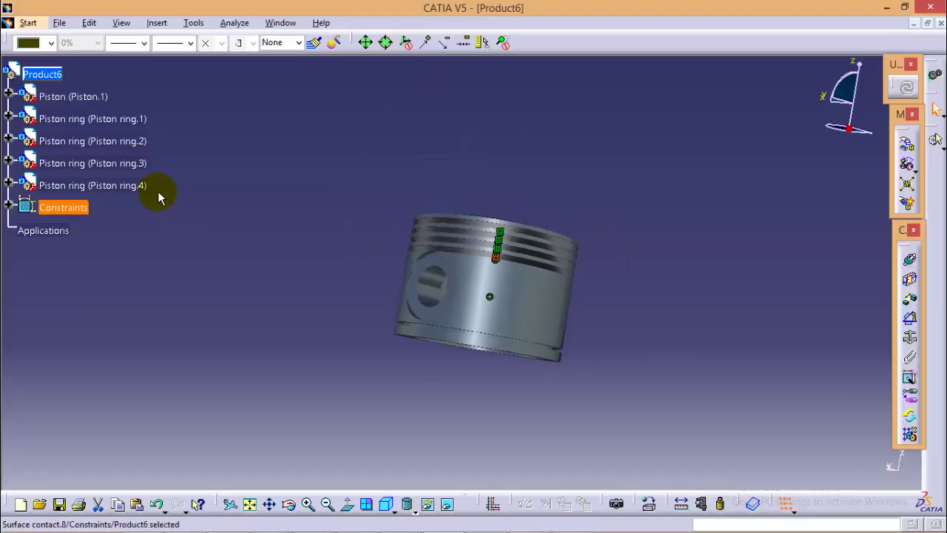
Step: Insert Piston pin.CATPart from the Radial engine assembly folder into the product as an existing component
{"action": "left_click", "coordinate": [157, 23]}
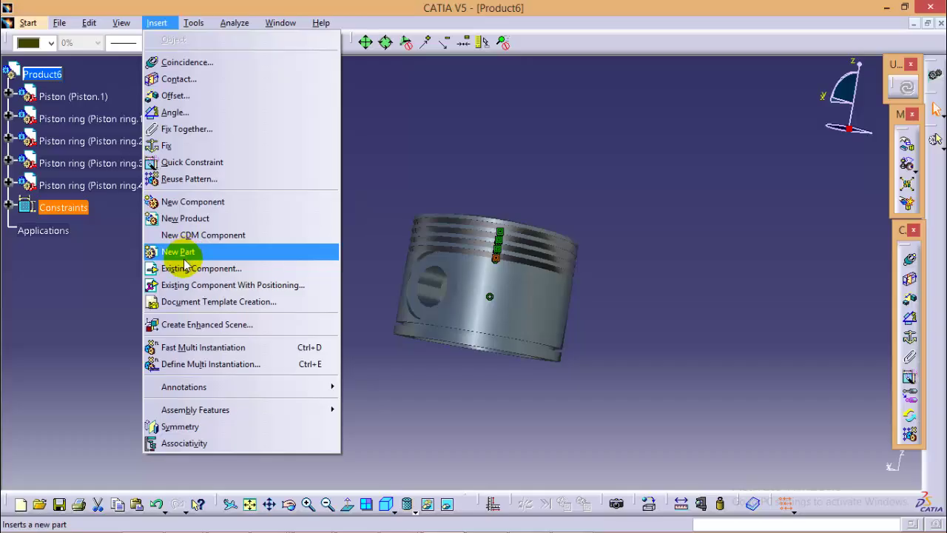
{"action": "left_click", "coordinate": [187, 269]}
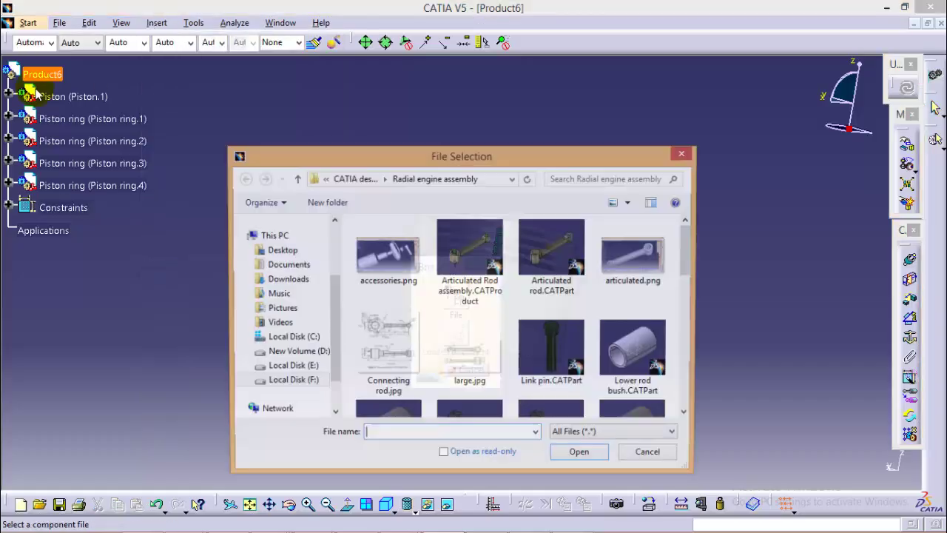
{"action": "left_click_drag", "start_coordinate": [680, 271], "coordinate": [683, 338]}
{"action": "left_click", "coordinate": [643, 326]}
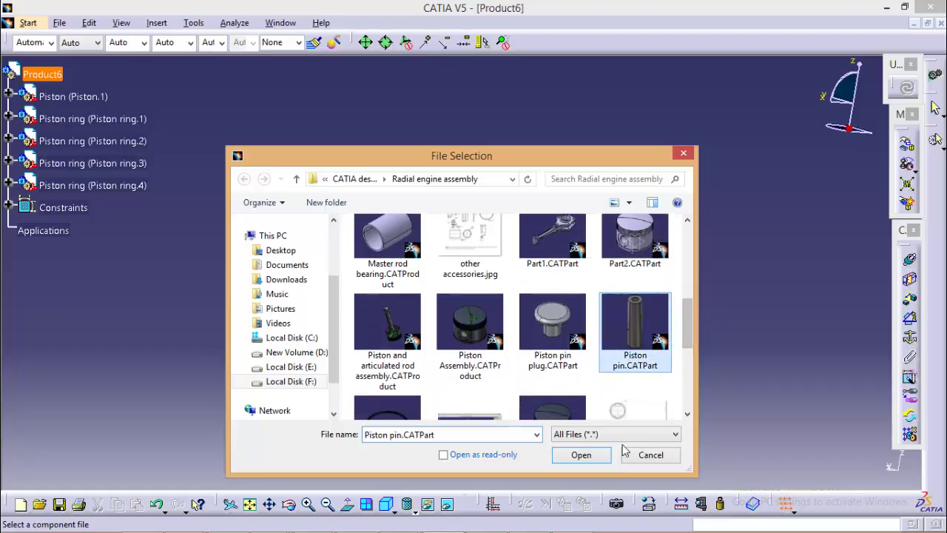
{"action": "left_click", "coordinate": [580, 454]}
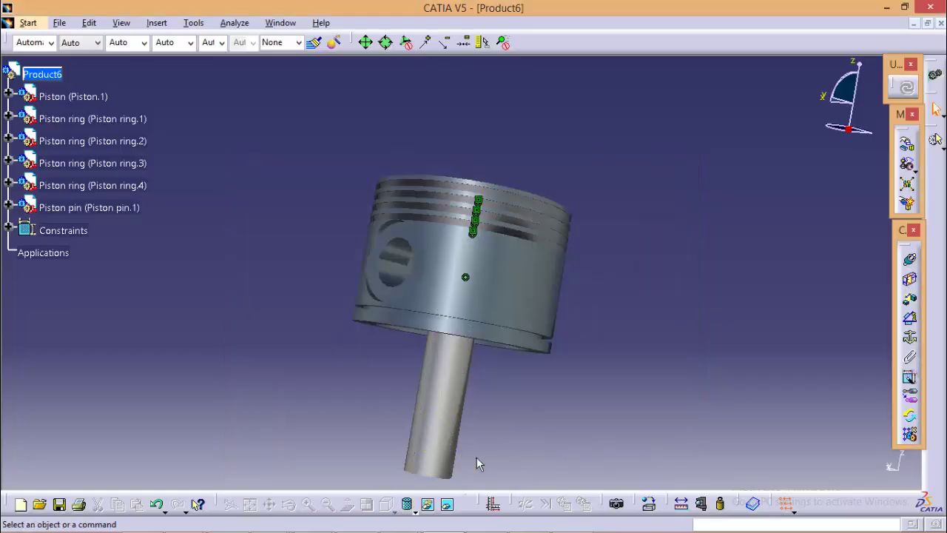
Step: Add a coincidence constraint between the piston pin's axis and the piston's pin-hole axis, and update the product
{"action": "left_click", "coordinate": [911, 261]}
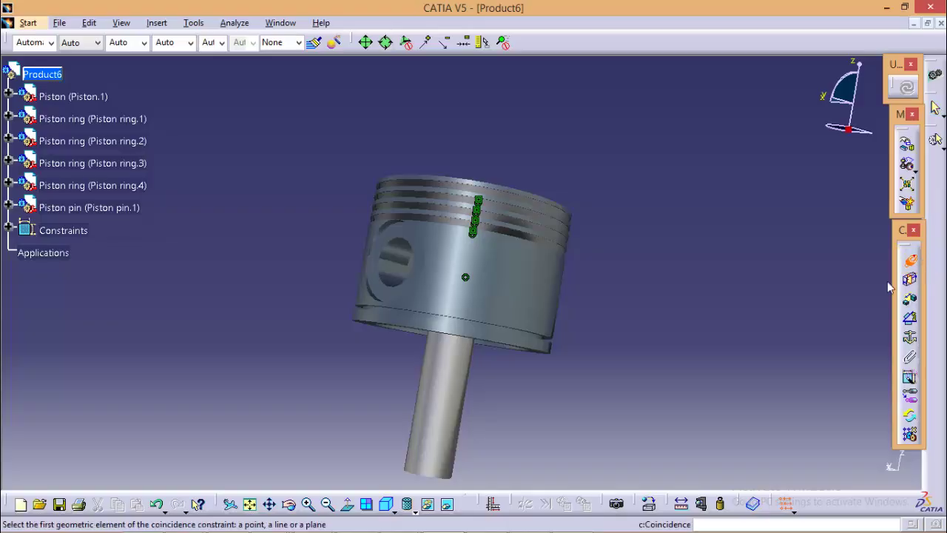
{"action": "left_click", "coordinate": [442, 420]}
{"action": "middle_click_drag", "start_coordinate": [335, 405], "coordinate": [517, 288]}
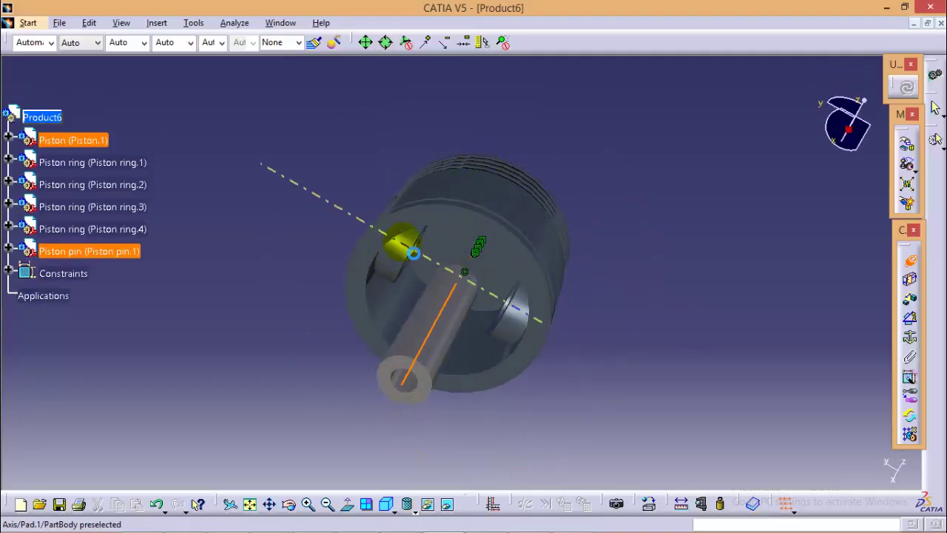
{"action": "left_click", "coordinate": [413, 253]}
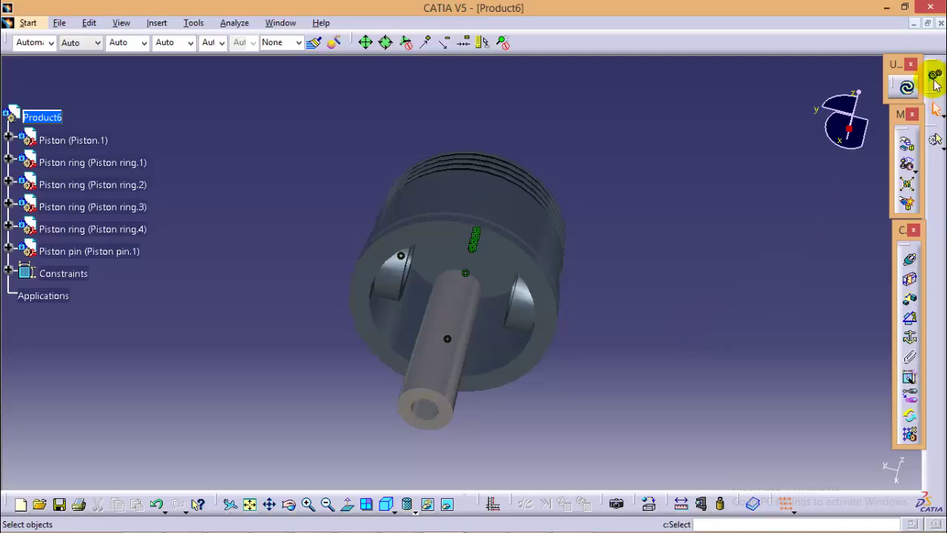
{"action": "left_click", "coordinate": [906, 87]}
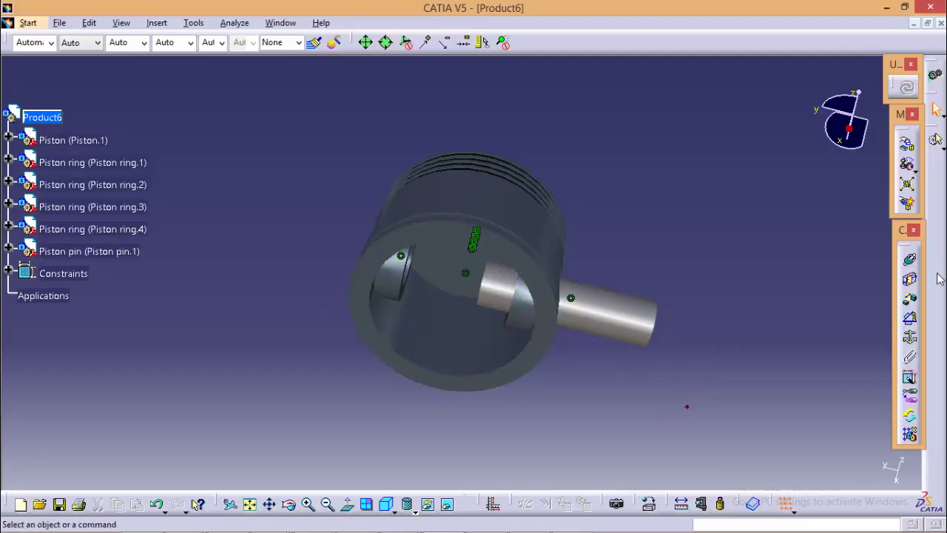
Step: Add a 2.5 mm offset constraint between the pin's end face and the piston's recessed face around the pin hole, and update the product
{"action": "mouse_move", "coordinate": [654, 270]}
{"action": "middle_mouse_down"}
{"action": "mouse_move", "coordinate": [644, 274]}
{"action": "mouse_move", "coordinate": [648, 287]}
{"action": "middle_mouse_up"}
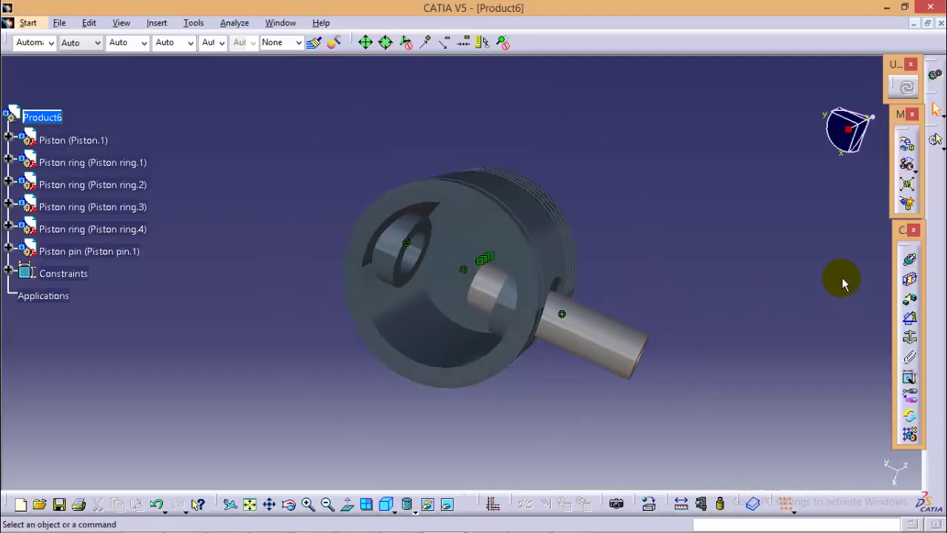
{"action": "left_click", "coordinate": [910, 300]}
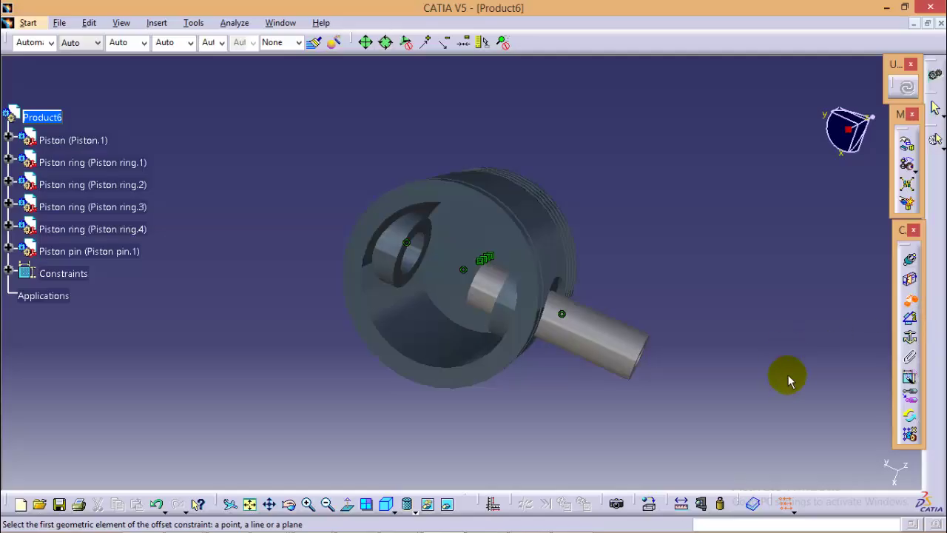
{"action": "middle_click_drag", "start_coordinate": [677, 345], "coordinate": [517, 302]}
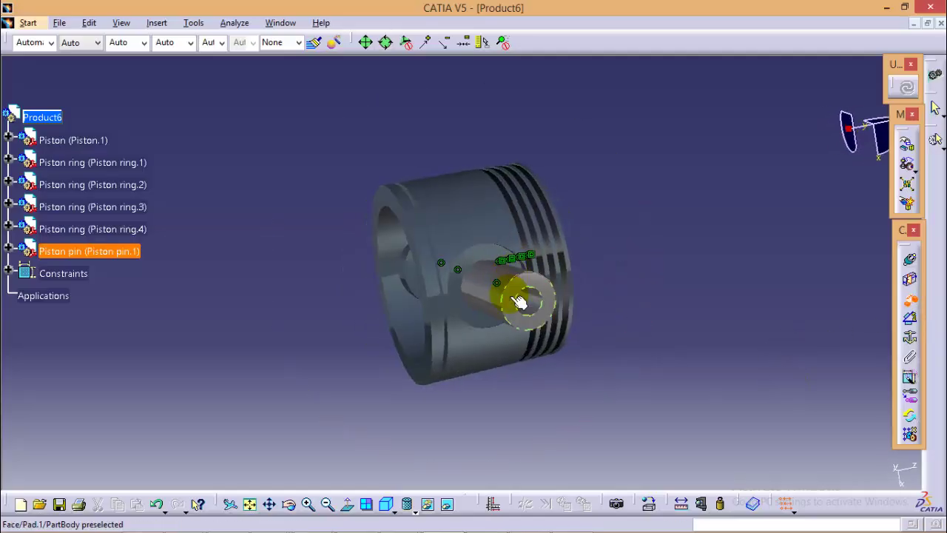
{"action": "left_click", "coordinate": [517, 301]}
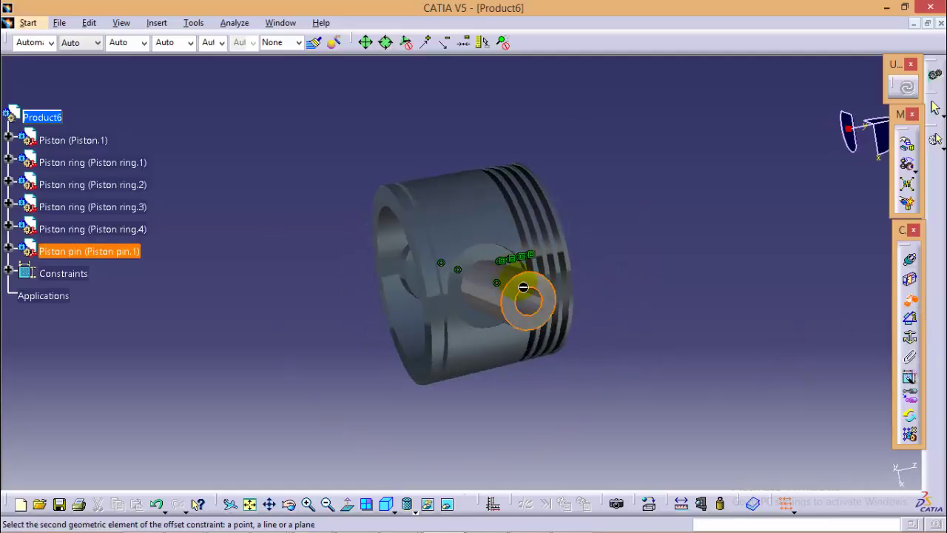
{"action": "left_click", "coordinate": [493, 260]}
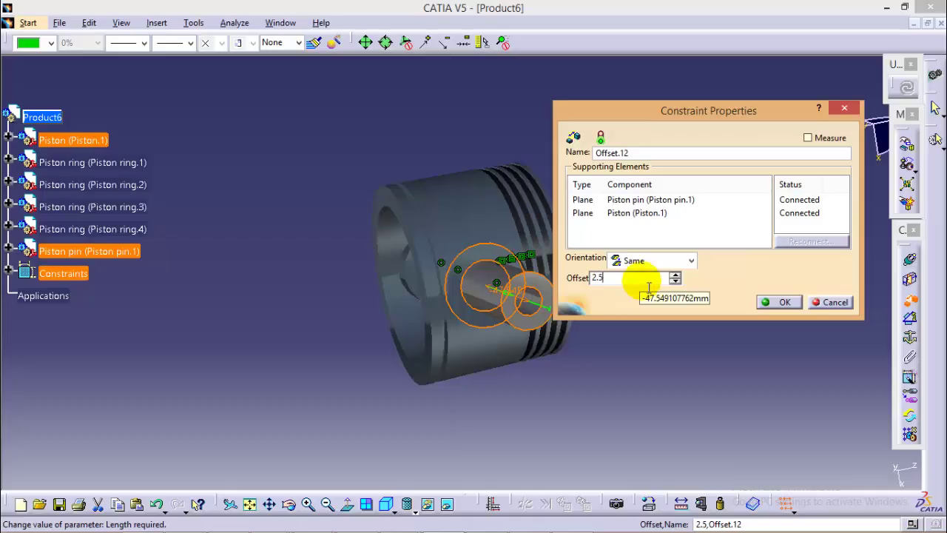
{"action": "left_click", "coordinate": [784, 303]}
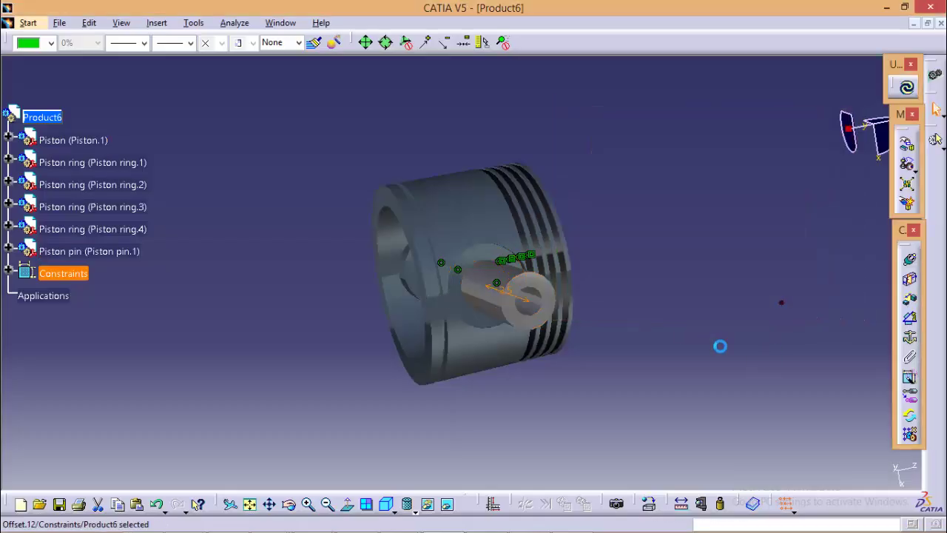
{"action": "left_click", "coordinate": [907, 90]}
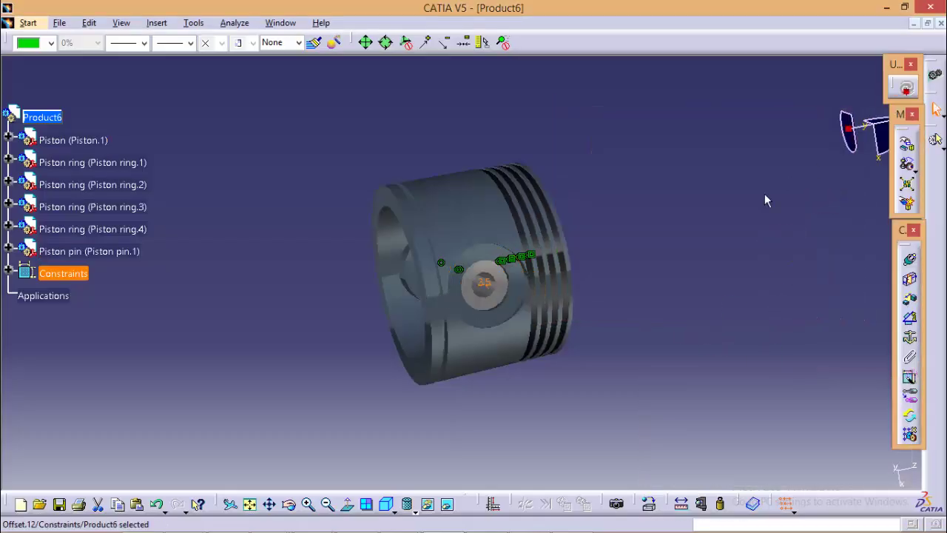
{"action": "middle_click_drag", "start_coordinate": [255, 268], "coordinate": [433, 313]}
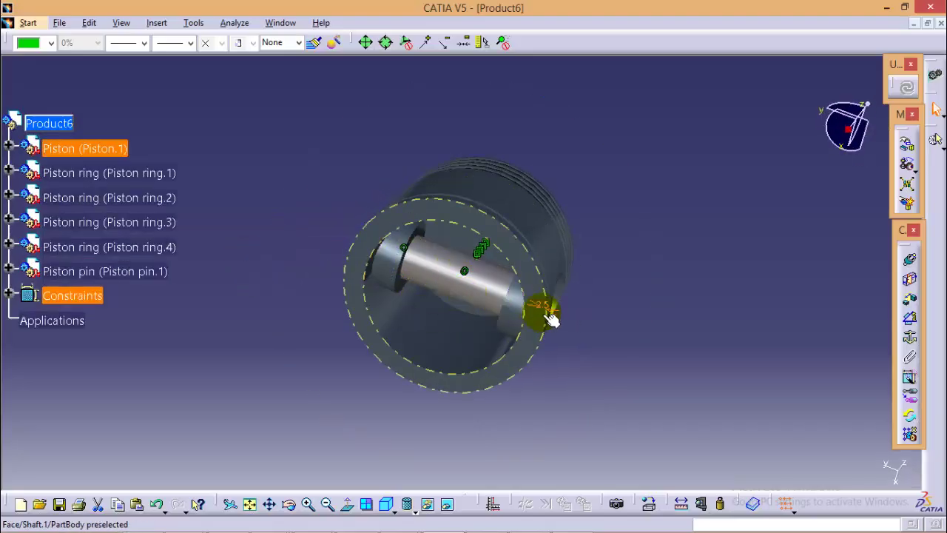
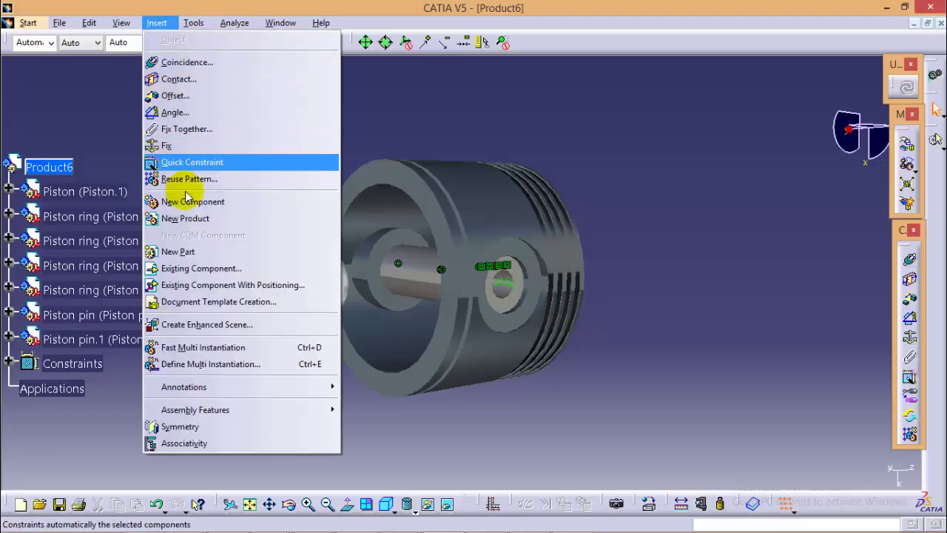
Step: Insert a second instance of the Piston pin.1 plug into Product6 as an existing component
{"action": "left_click", "coordinate": [175, 268]}
{"action": "left_click", "coordinate": [46, 171]}
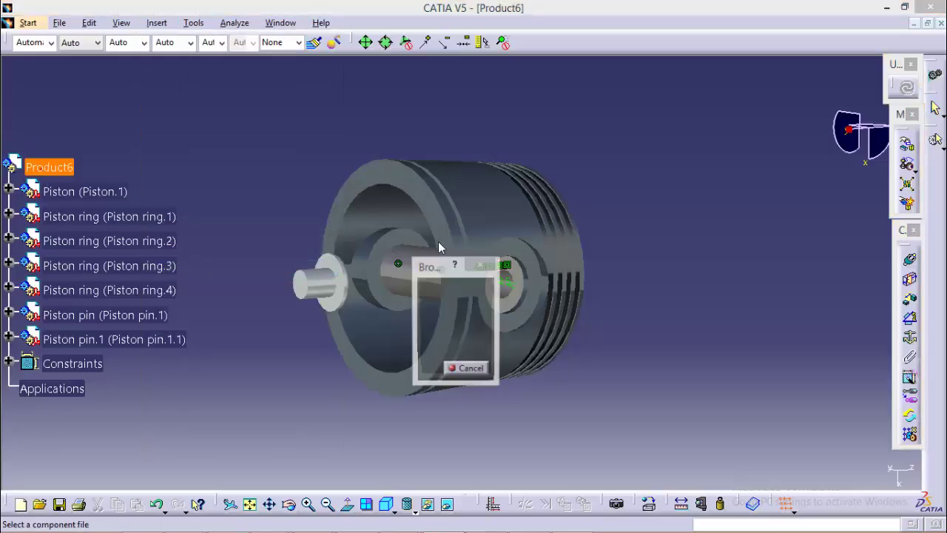
{"action": "left_click_drag", "start_coordinate": [681, 254], "coordinate": [657, 344]}
{"action": "left_click", "coordinate": [552, 270]}
{"action": "left_click", "coordinate": [584, 457]}
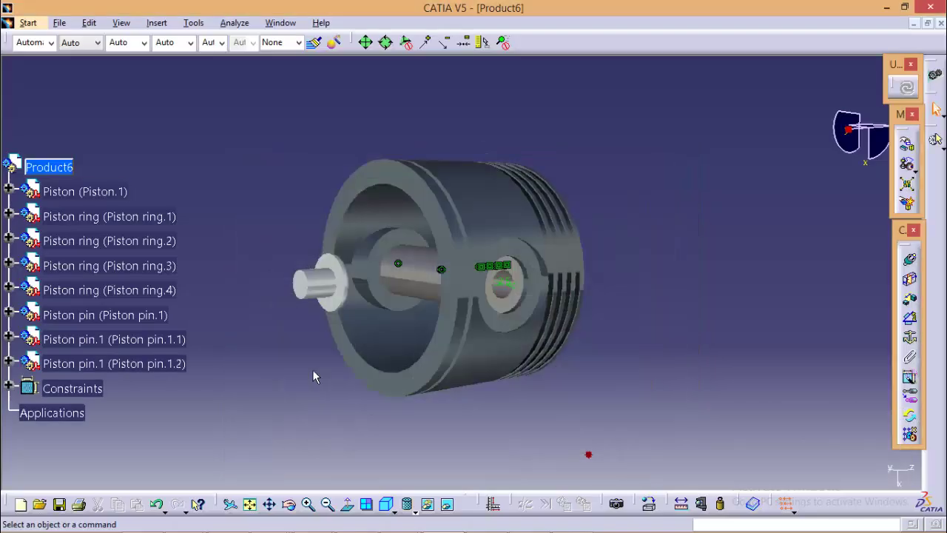
Step: Make the axis of the first plug (Piston pin.1.1) coincident with the piston pin's axis, and update the product
{"action": "scroll", "coordinate": [211, 224], "scroll_direction": "down", "scroll_amount": 2}
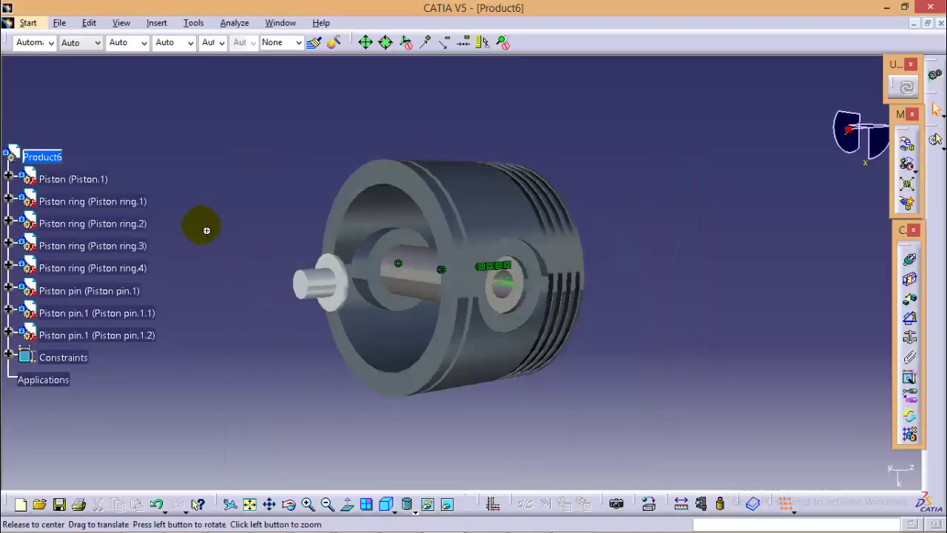
{"action": "middle_click_drag", "start_coordinate": [206, 230], "coordinate": [473, 281]}
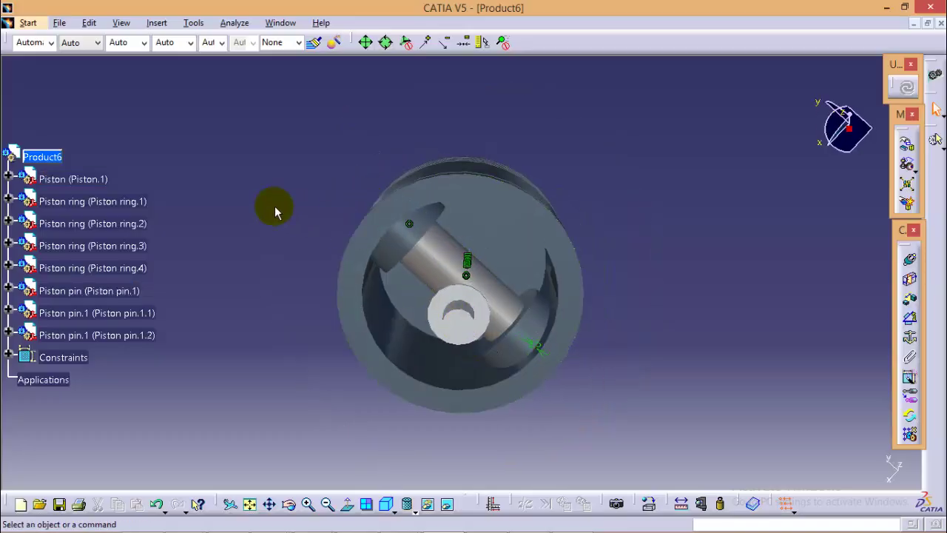
{"action": "middle_click_drag", "start_coordinate": [274, 212], "coordinate": [433, 221]}
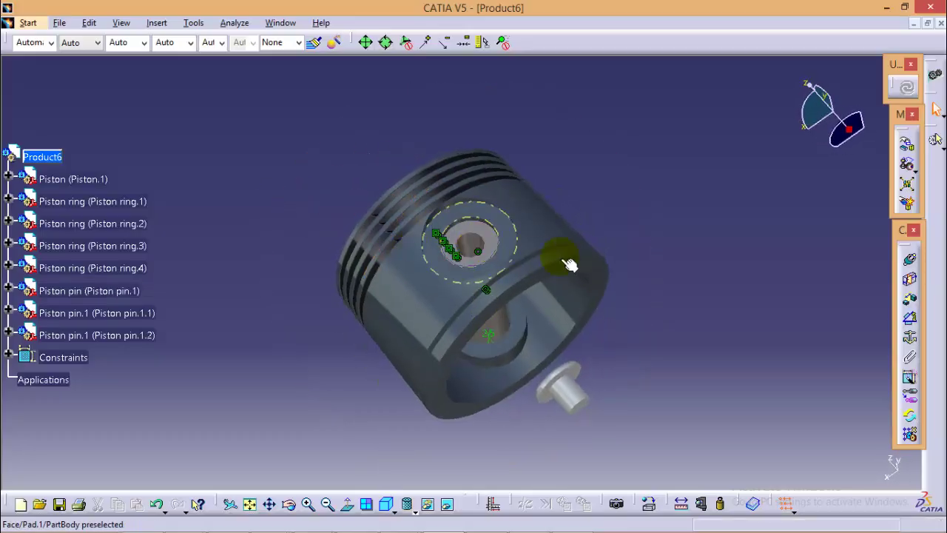
{"action": "left_click", "coordinate": [909, 259]}
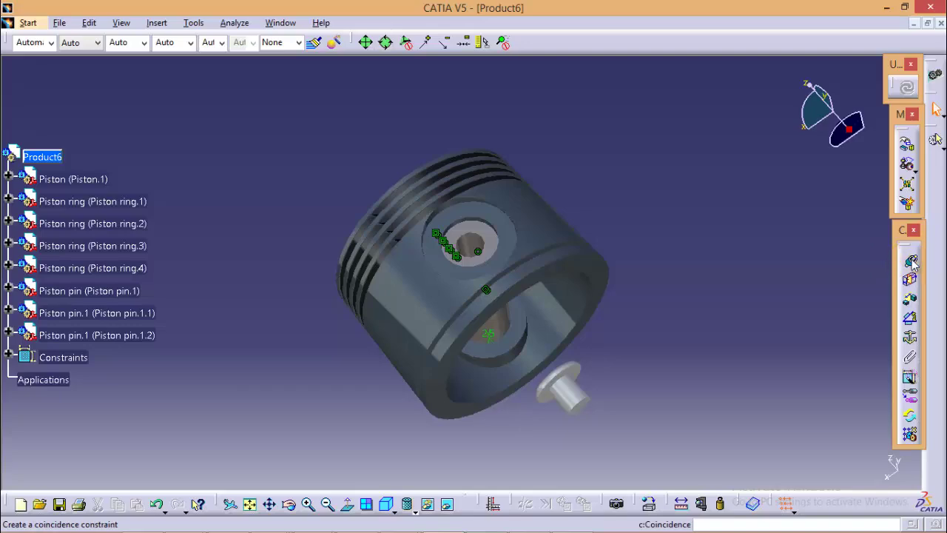
{"action": "left_click", "coordinate": [579, 399]}
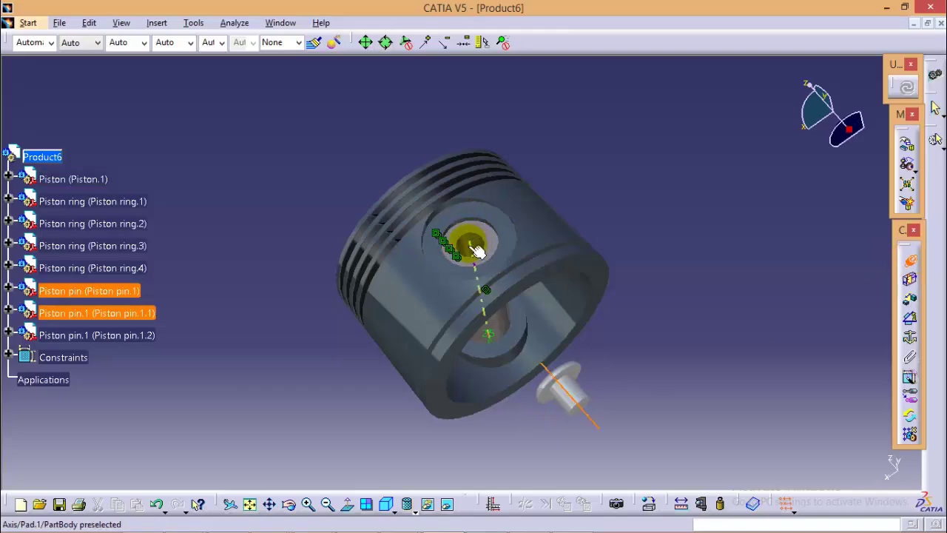
{"action": "left_click", "coordinate": [476, 252]}
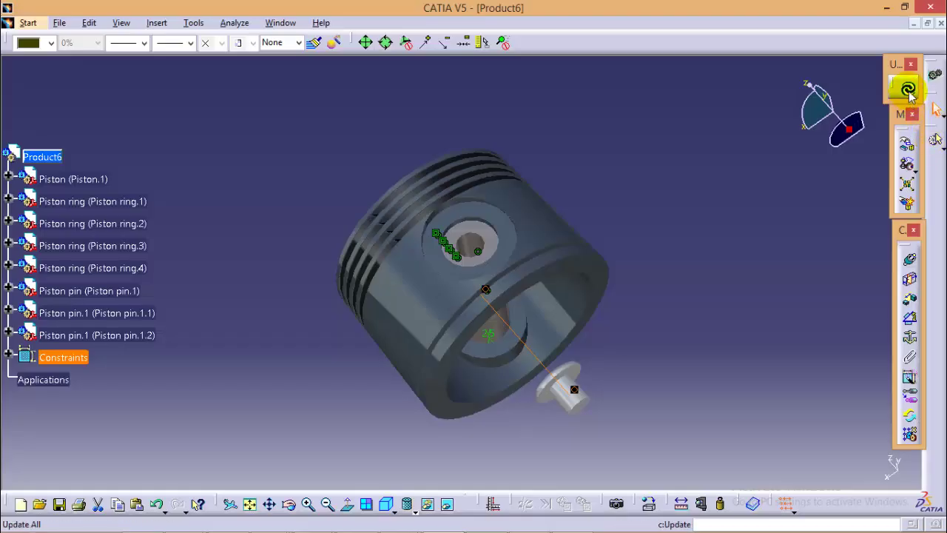
{"action": "left_click", "coordinate": [908, 89]}
Step: Make the axis of the second plug (Piston pin.1.2) coincident with the piston pin's axis, and update the product
{"action": "left_click", "coordinate": [909, 259]}
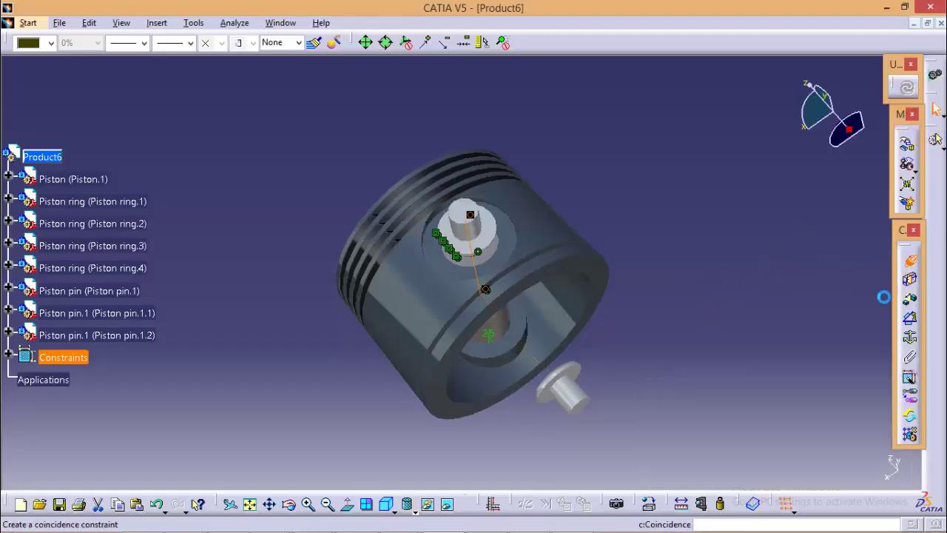
{"action": "left_click", "coordinate": [577, 399]}
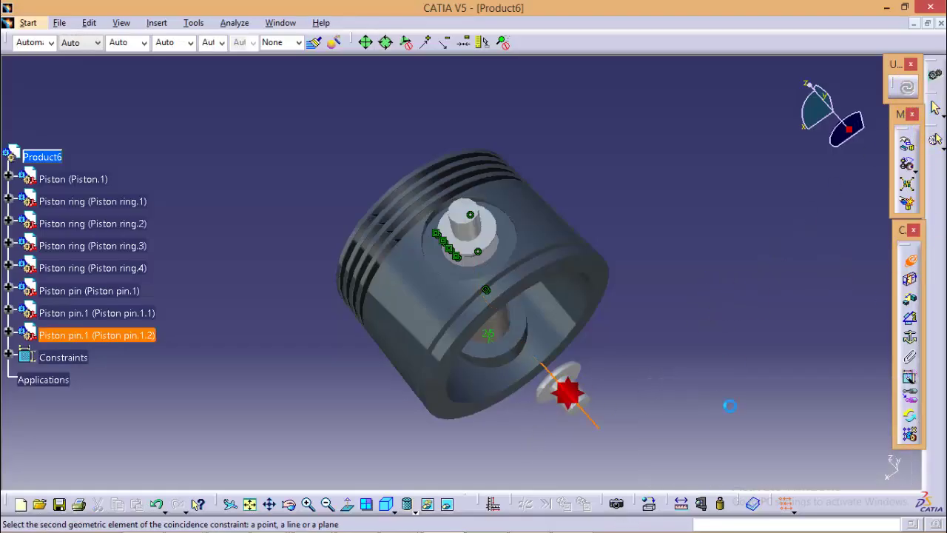
{"action": "middle_click_drag", "start_coordinate": [729, 405], "coordinate": [437, 281]}
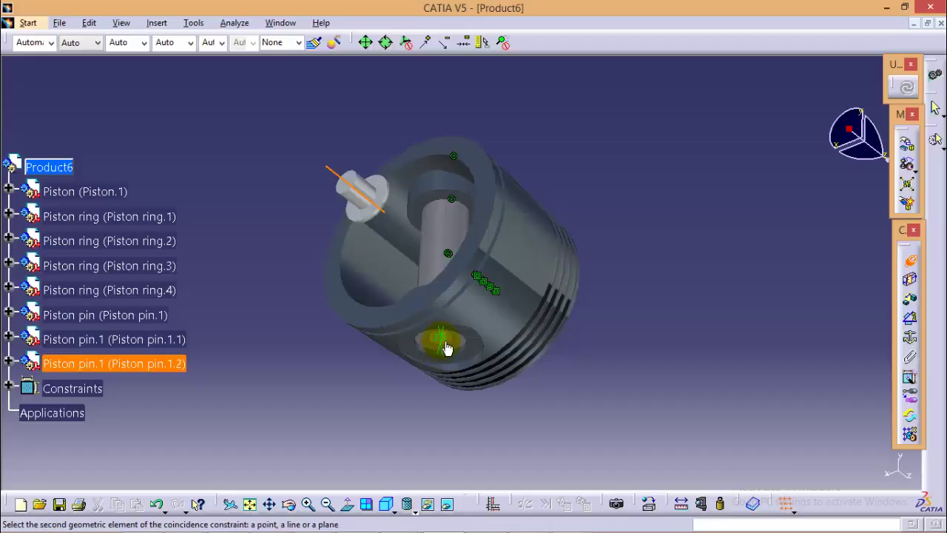
{"action": "middle_click_drag", "start_coordinate": [661, 397], "coordinate": [608, 363]}
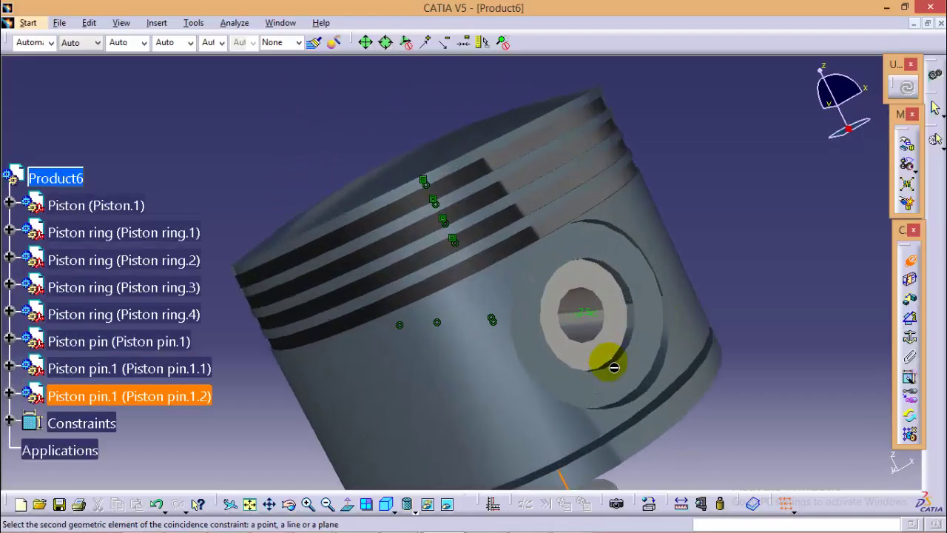
{"action": "left_click", "coordinate": [596, 330]}
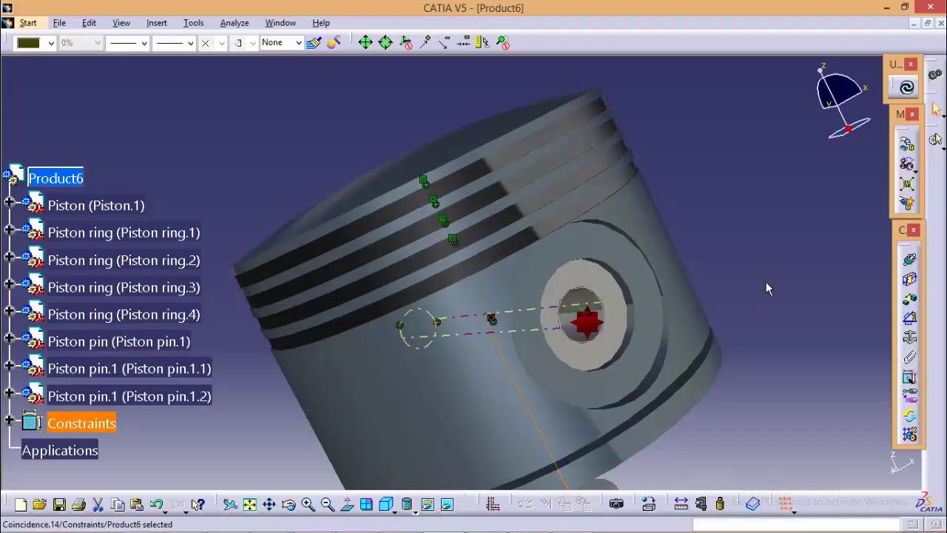
{"action": "left_click", "coordinate": [906, 87]}
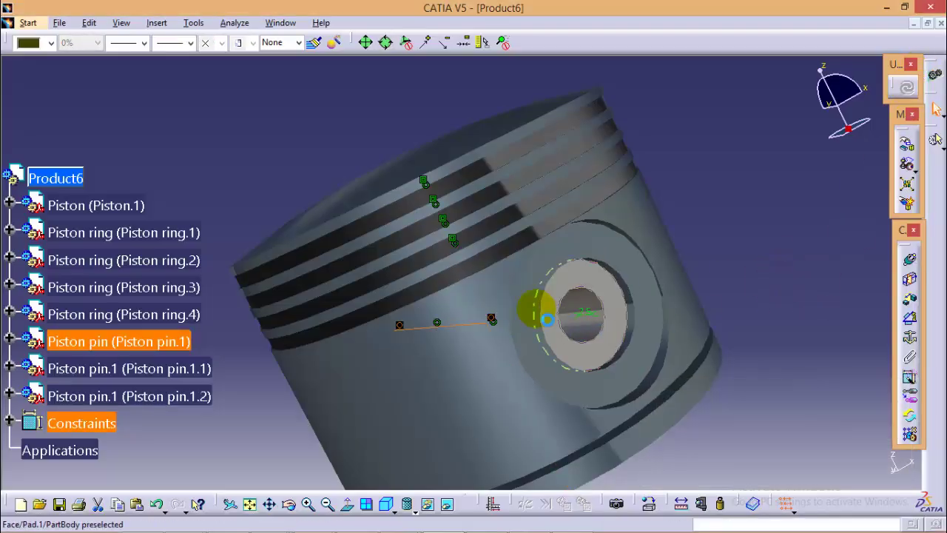
Step: Add a contact constraint between the second plug's stub-side flange face and the piston's recessed face around the pin hole, and update the product
{"action": "middle_click_drag", "start_coordinate": [306, 179], "coordinate": [545, 153]}
{"action": "scroll", "coordinate": [203, 176], "scroll_direction": "down", "scroll_amount": 3, "text": "ctrl"}
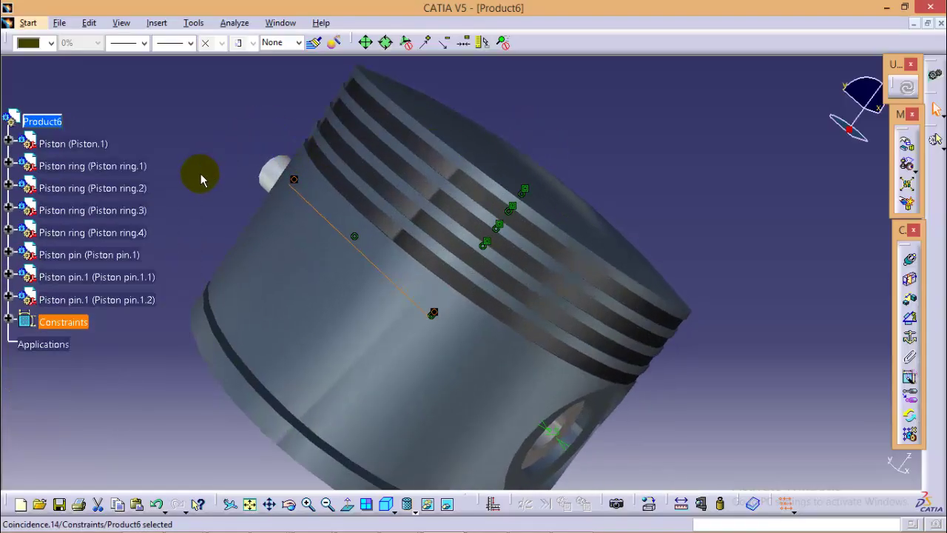
{"action": "middle_click_drag", "start_coordinate": [202, 175], "coordinate": [351, 242]}
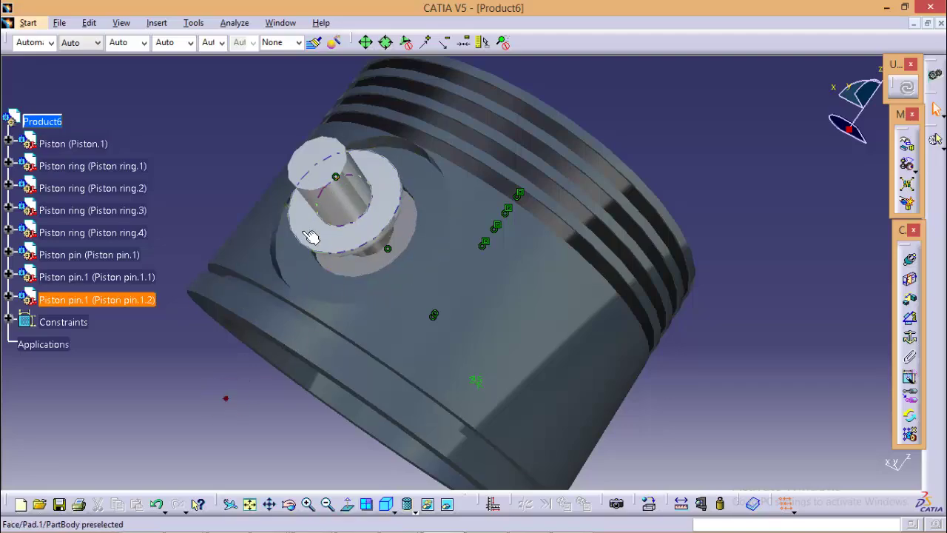
{"action": "left_click", "coordinate": [356, 243]}
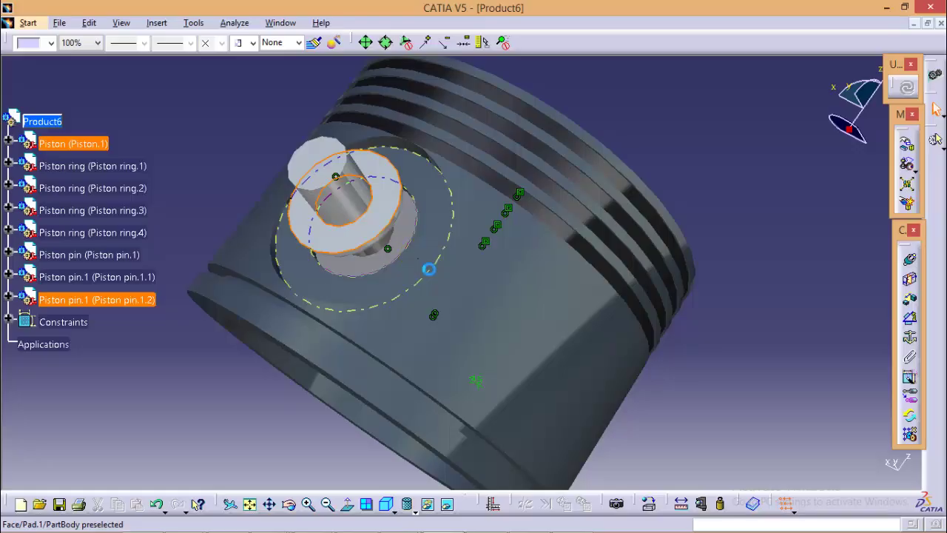
{"action": "left_click", "coordinate": [330, 245], "text": "ctrl"}
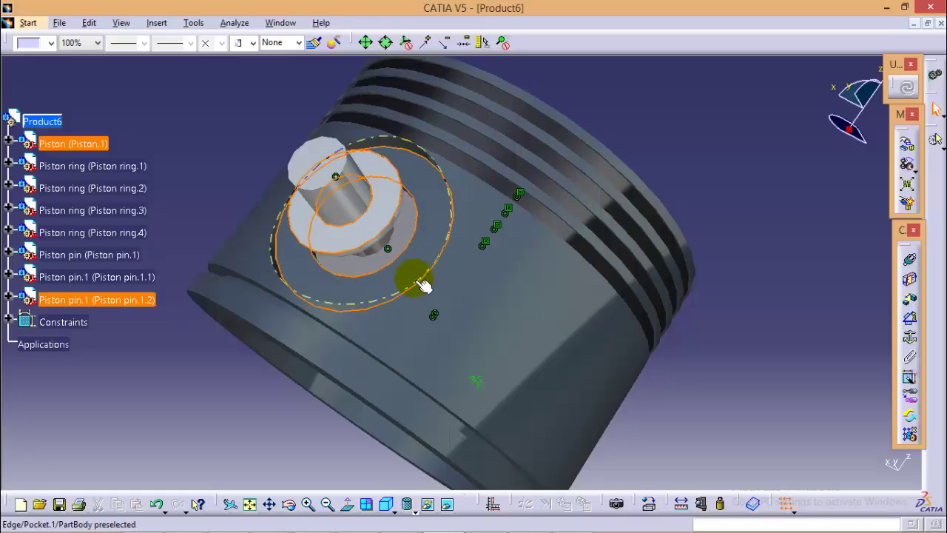
{"action": "left_click", "coordinate": [911, 281]}
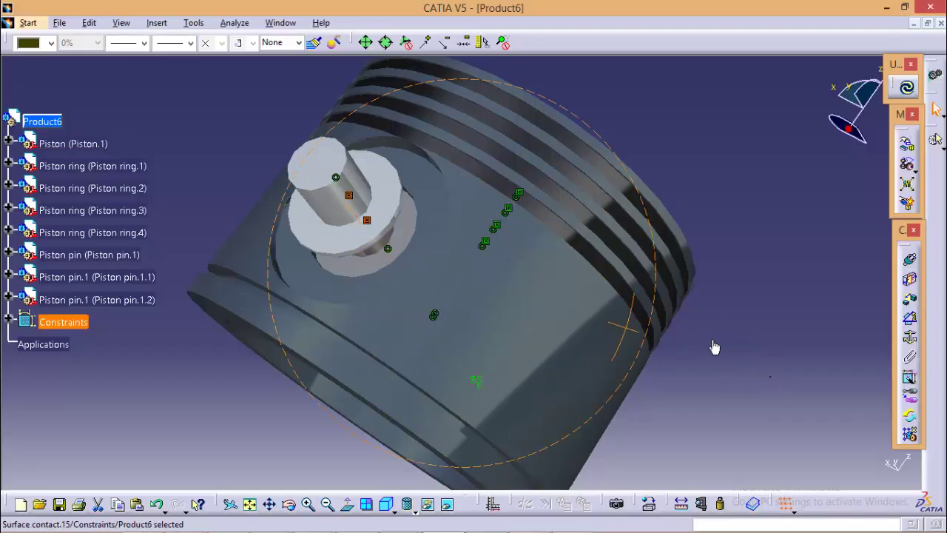
{"action": "mouse_move", "coordinate": [713, 347]}
{"action": "middle_mouse_down"}
{"action": "mouse_move", "coordinate": [327, 170]}
{"action": "mouse_move", "coordinate": [395, 213]}
{"action": "mouse_move", "coordinate": [602, 203]}
{"action": "mouse_move", "coordinate": [617, 211]}
{"action": "mouse_move", "coordinate": [644, 202]}
{"action": "middle_mouse_up"}
{"action": "left_click", "coordinate": [908, 89]}
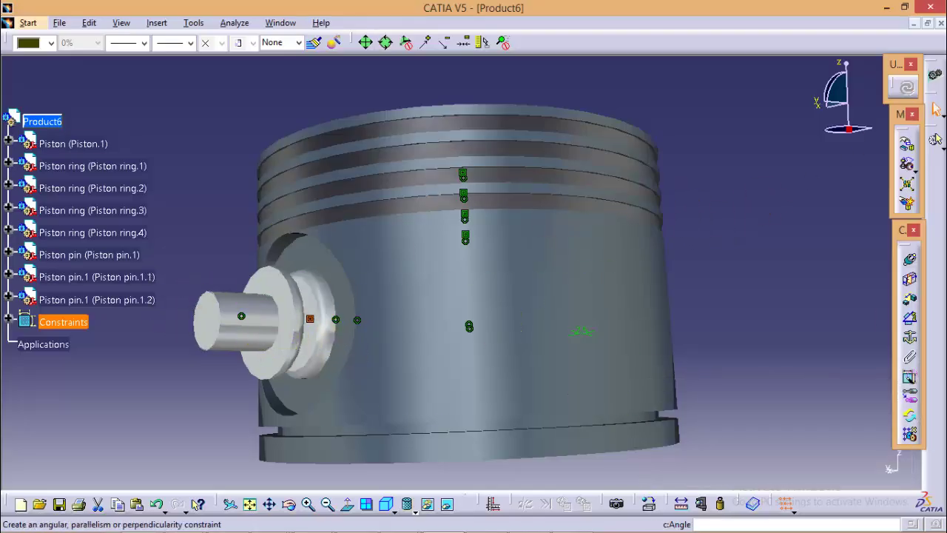
Step: Add a contact constraint between the first plug's stub-side flange face and the mating face at the opposite pin-hole end, and update the product
{"action": "left_click", "coordinate": [328, 349]}
{"action": "left_click", "coordinate": [291, 346]}
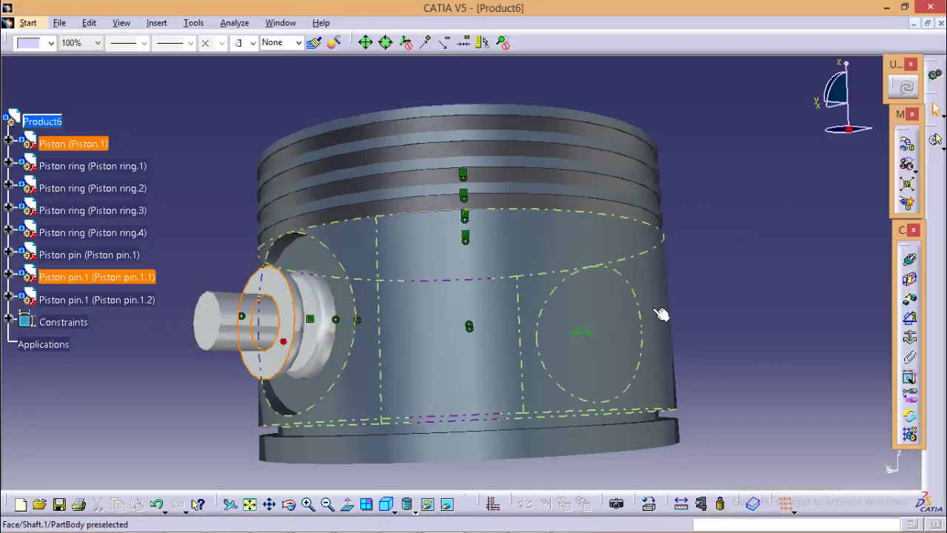
{"action": "left_click", "coordinate": [774, 330]}
{"action": "middle_click_drag", "start_coordinate": [747, 333], "coordinate": [249, 213]}
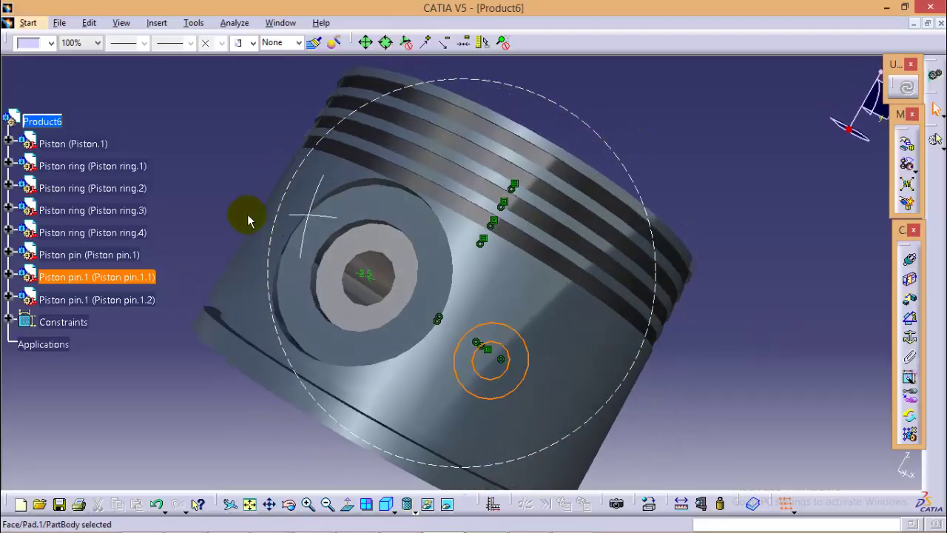
{"action": "left_click", "coordinate": [910, 282]}
{"action": "middle_click_drag", "start_coordinate": [220, 181], "coordinate": [816, 215]}
{"action": "left_click", "coordinate": [907, 87]}
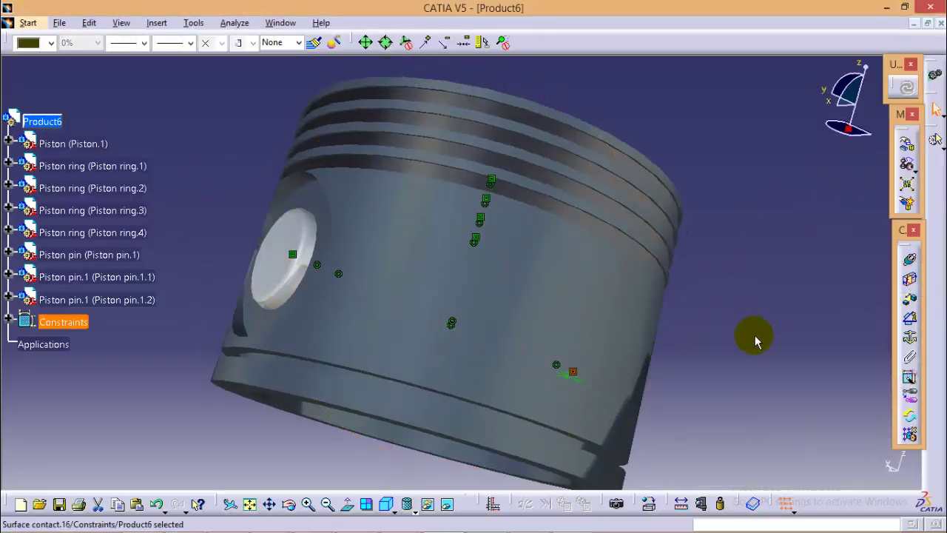
Step: Save the product as a CATProduct named Piston Assembly1 in the Radial engine assembly folder
{"action": "middle_click_drag", "start_coordinate": [755, 334], "coordinate": [725, 251]}
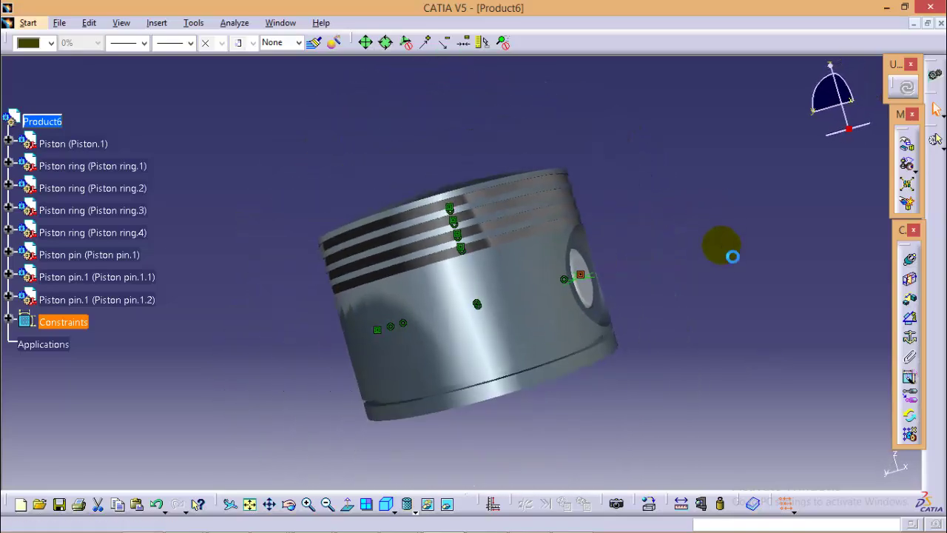
{"action": "key", "text": "ctrl+s"}
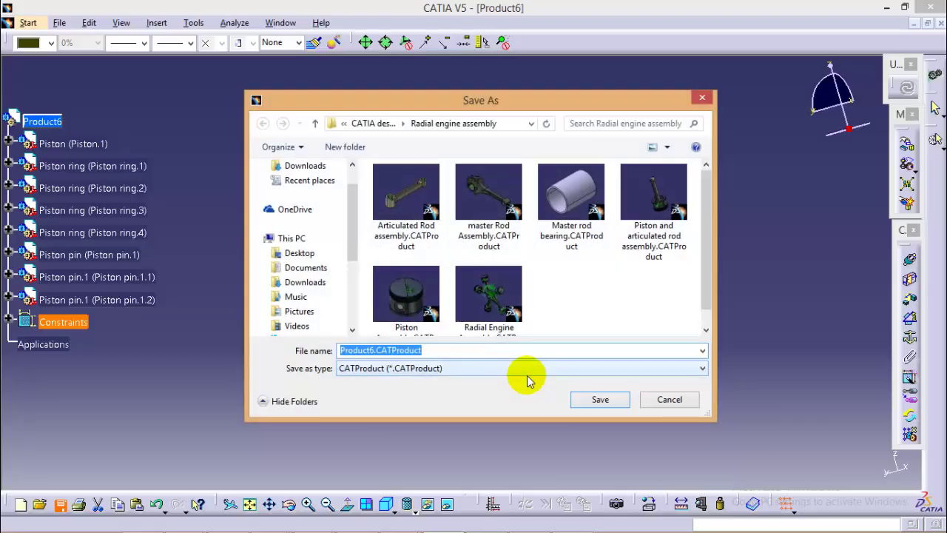
{"action": "type", "text": "Pist"}
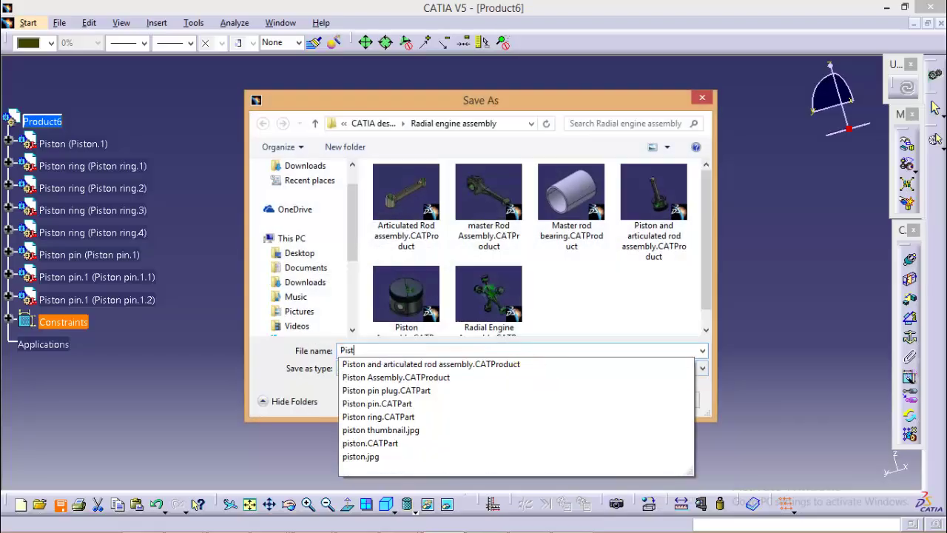
{"action": "type", "text": "on Assemb"}
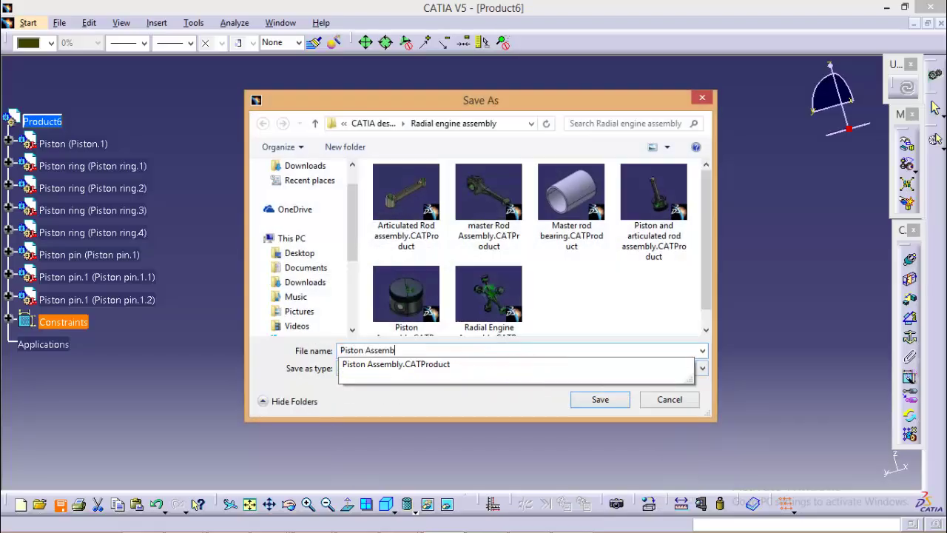
{"action": "type", "text": "ly1"}
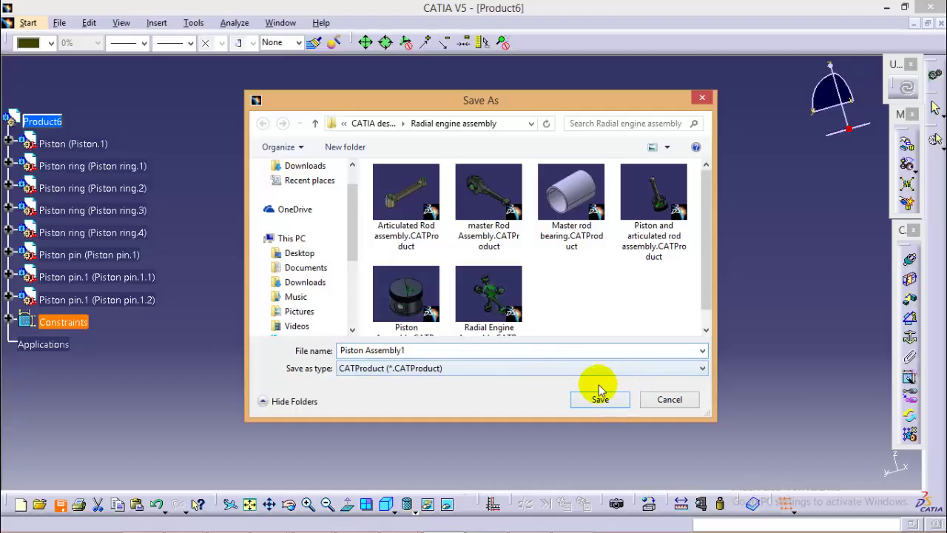